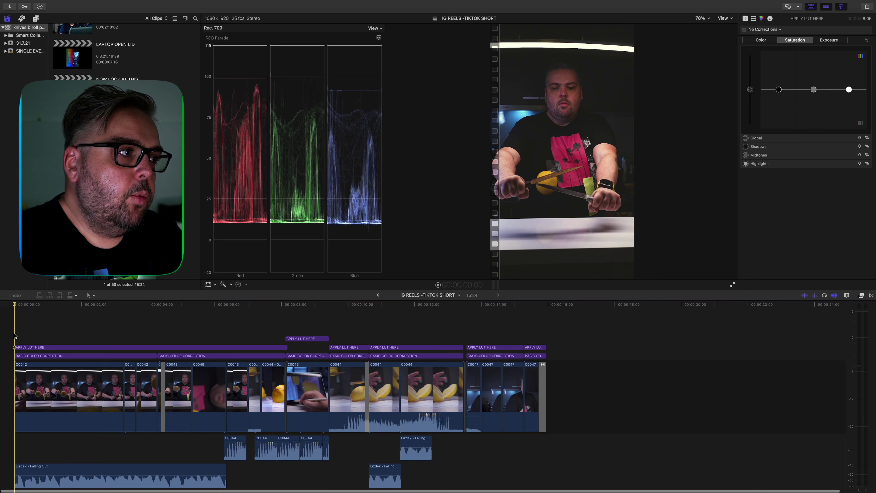
# - Preview the short, then zoom the timeline in around 4:01 at the C0041/C0043 transition
pyautogui.press('space')
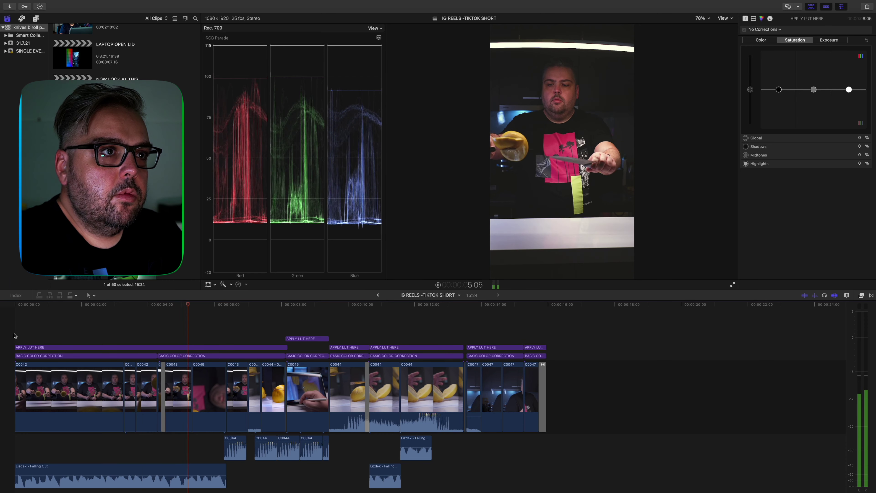
pyautogui.press('space')
pyautogui.click(150, 333)
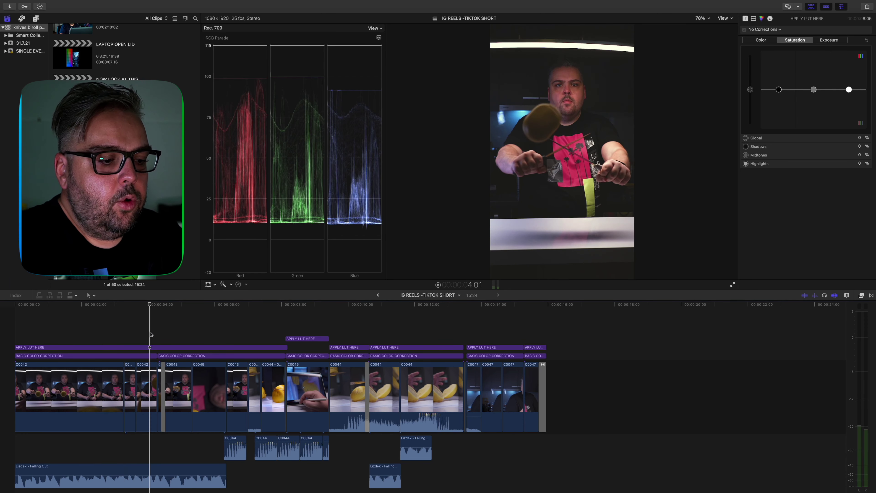
pyautogui.press('super+equal')
pyautogui.press('super+equal')
pyautogui.press('super+equal')
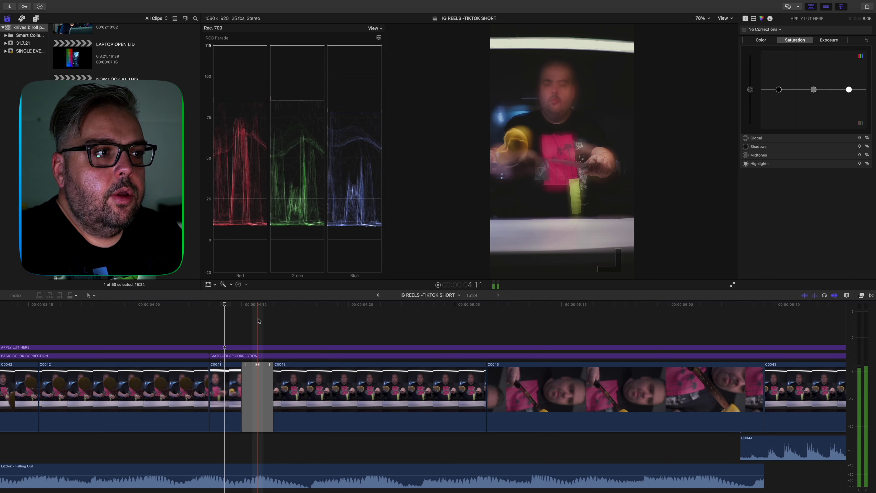
# - Select the C0041–C0043 transition and filter the Transitions browser by 'flow'
pyautogui.click(257, 385)
pyautogui.click(262, 385)
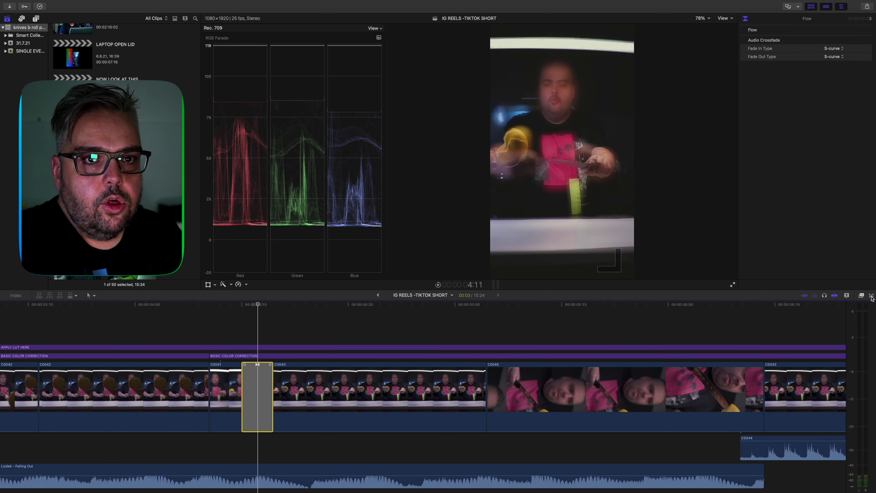
pyautogui.click(871, 295)
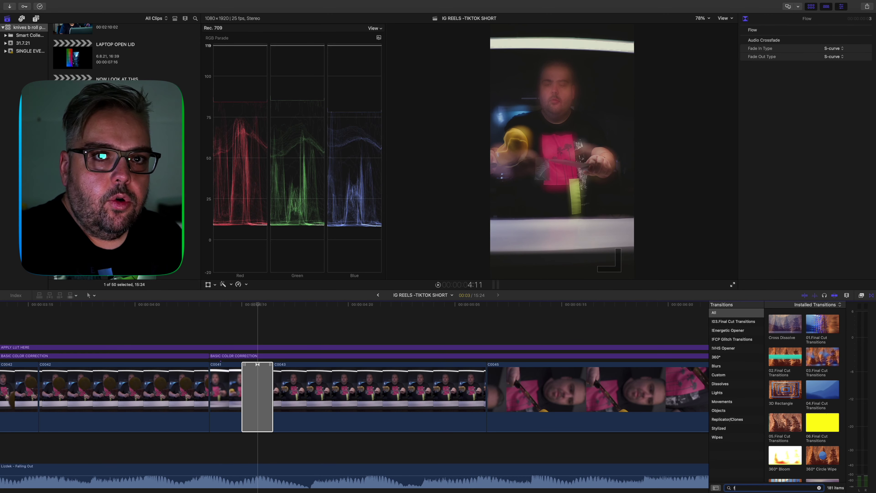
pyautogui.write('flow')
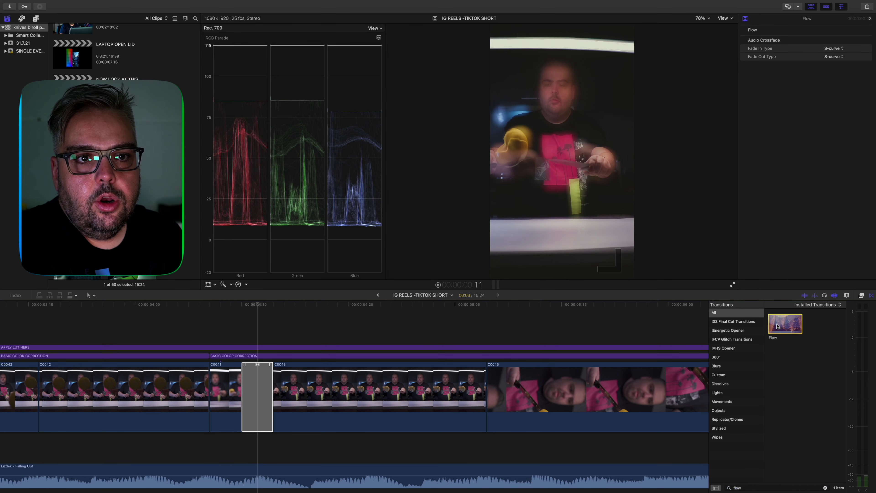
# - Close the Transitions browser, play from 3:24, and zoom the timeline out with Cmd+-
pyautogui.click(216, 337)
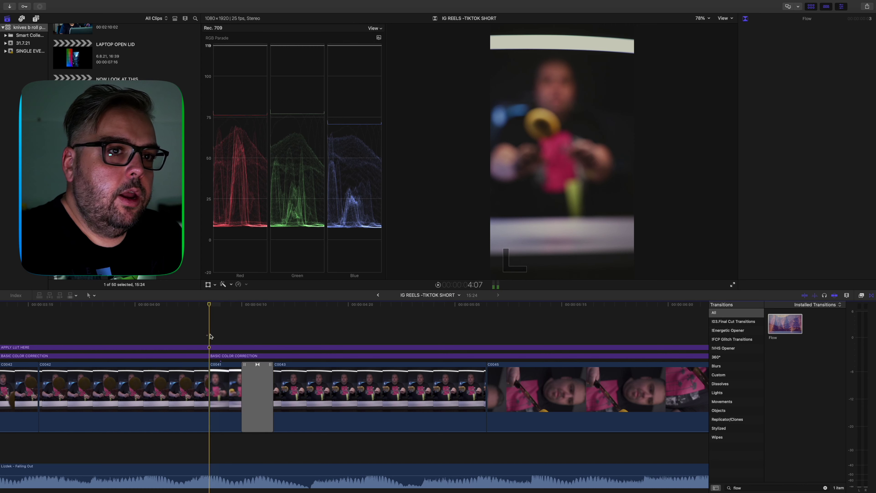
pyautogui.click(871, 297)
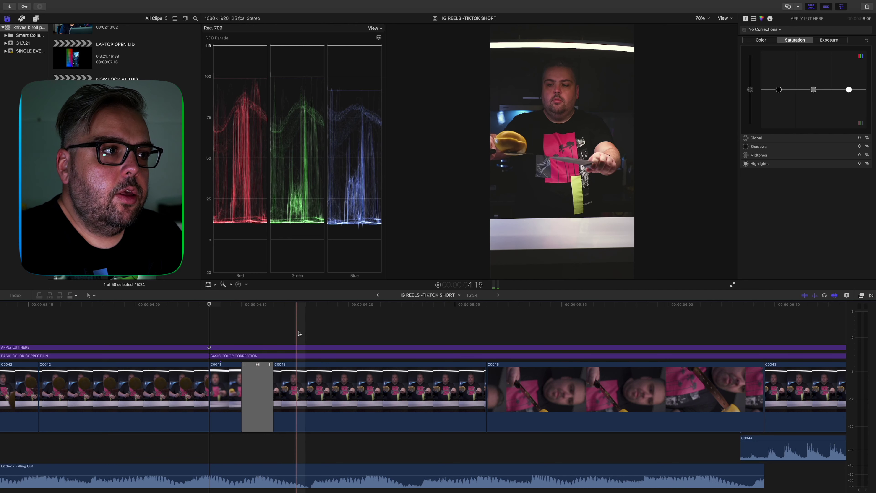
pyautogui.click(128, 324)
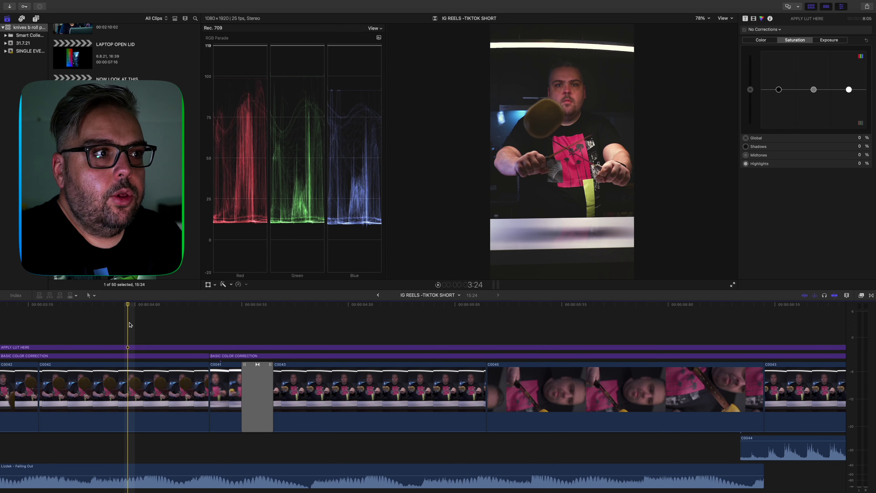
pyautogui.press('space')
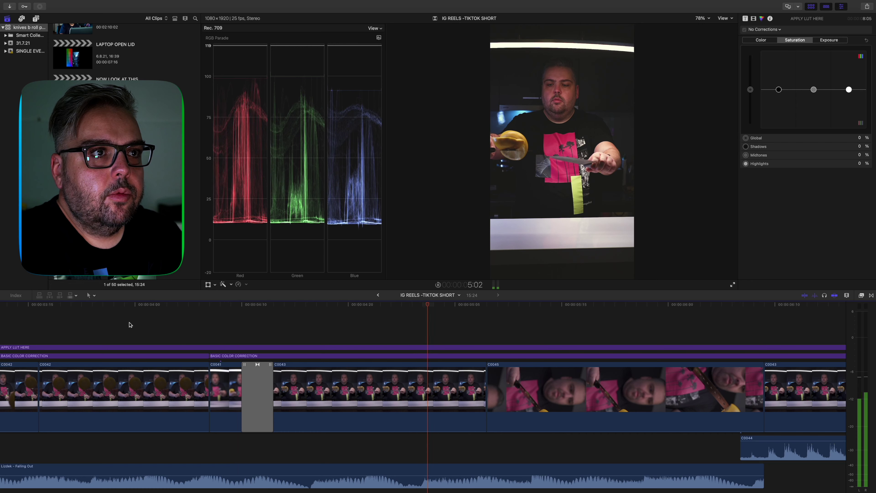
pyautogui.press('super+minus')
pyautogui.press('super+minus')
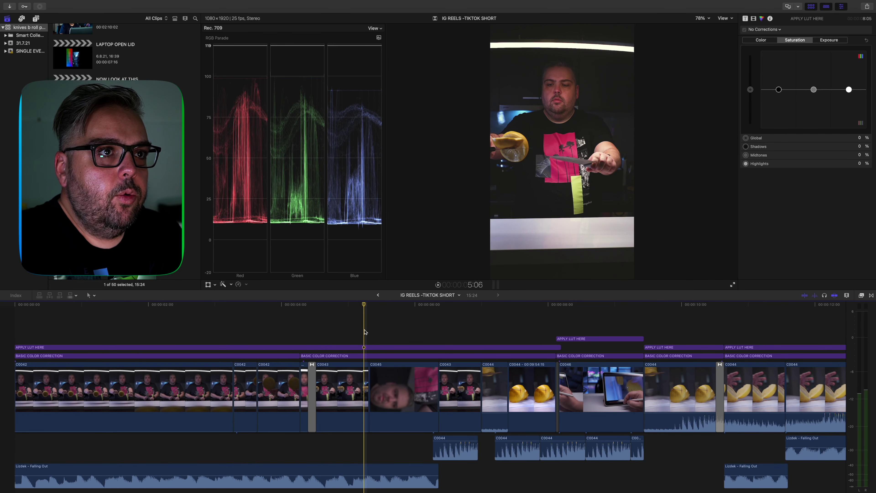
pyautogui.press('space')
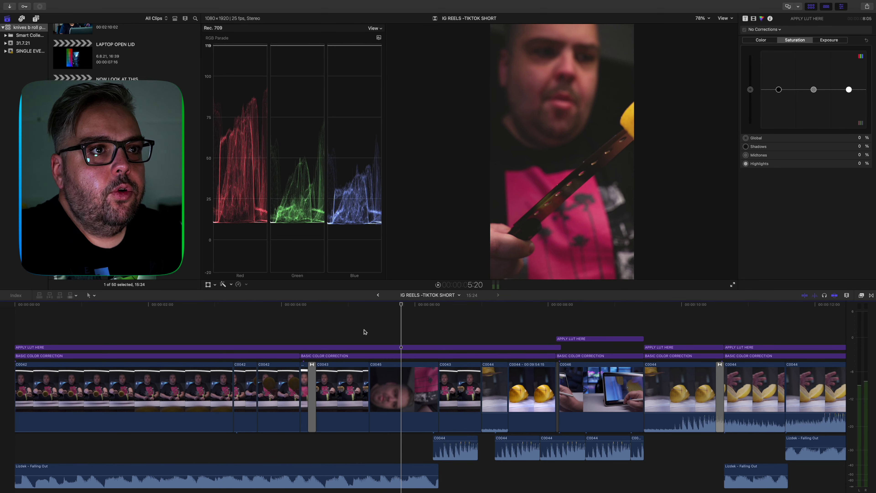
pyautogui.press('space')
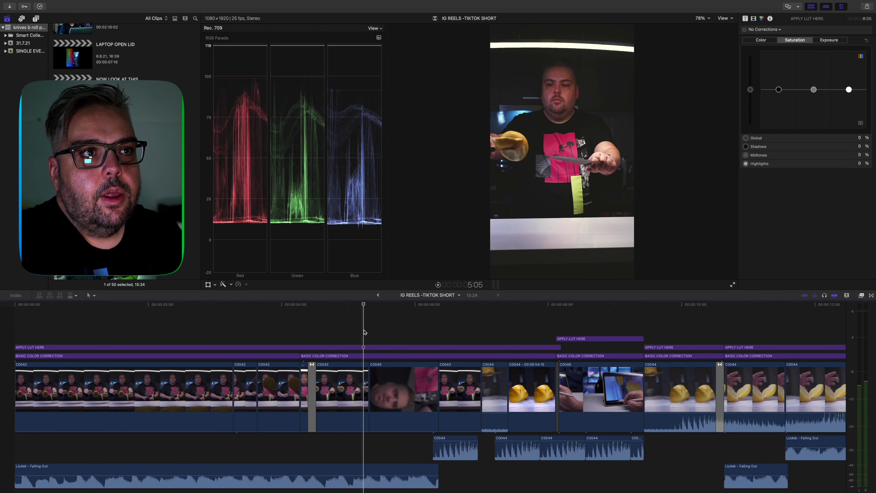
pyautogui.press('space')
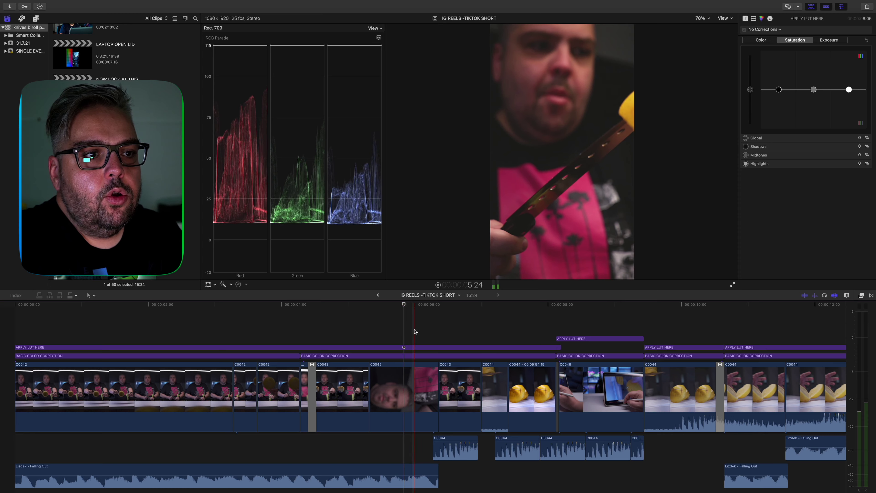
# - Scroll the timeline and play through the tablet clip and onward from 9:12
pyautogui.hscroll(5, 428, 330)
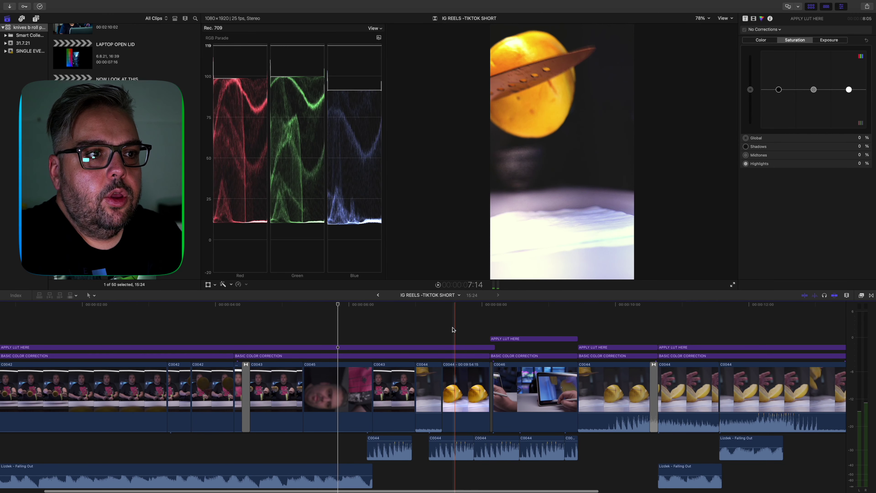
pyautogui.press('space')
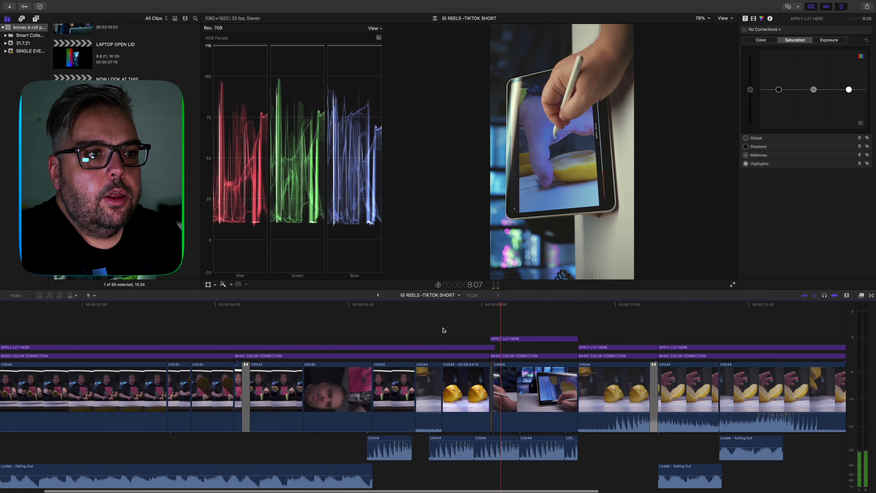
pyautogui.click(443, 330)
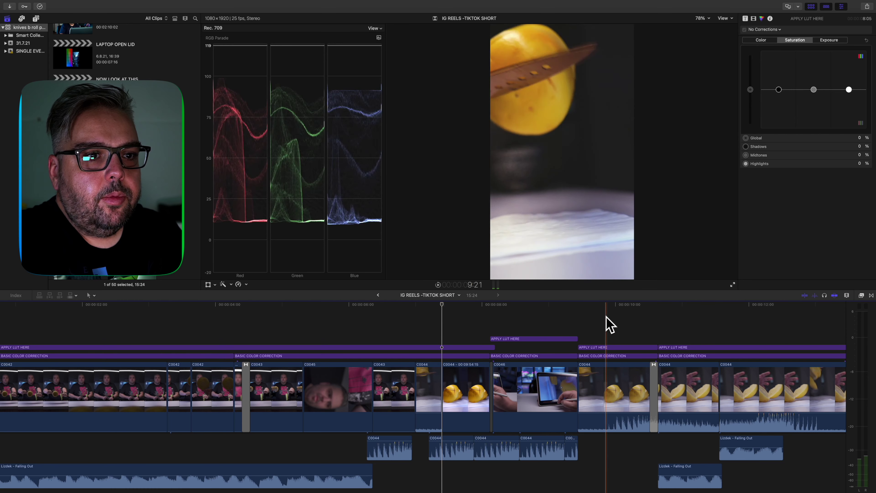
pyautogui.click(582, 325)
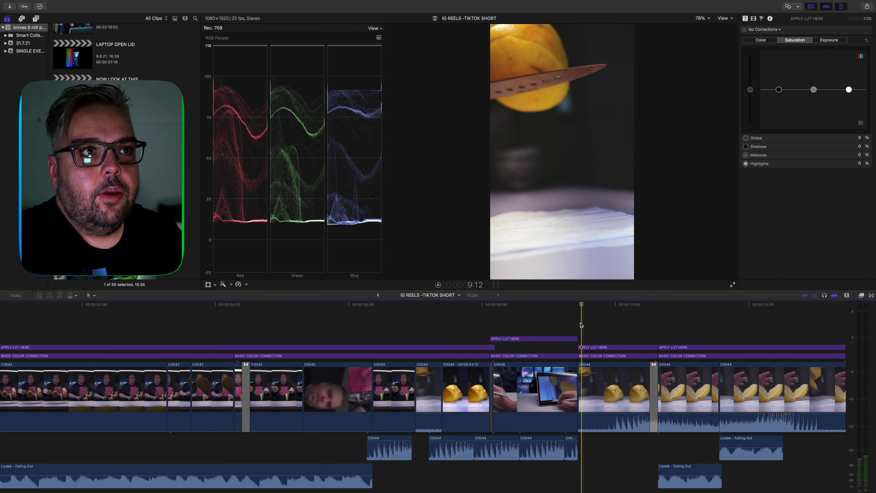
pyautogui.press('space')
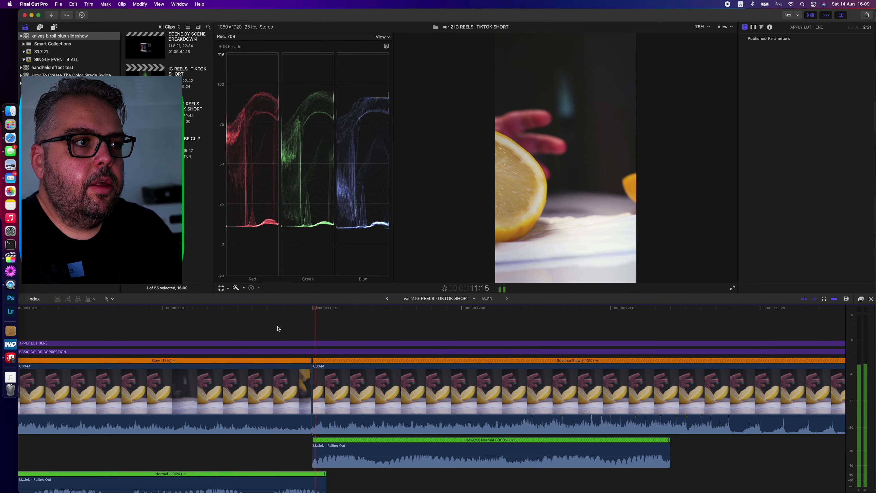
pyautogui.press('j')
pyautogui.press('j')
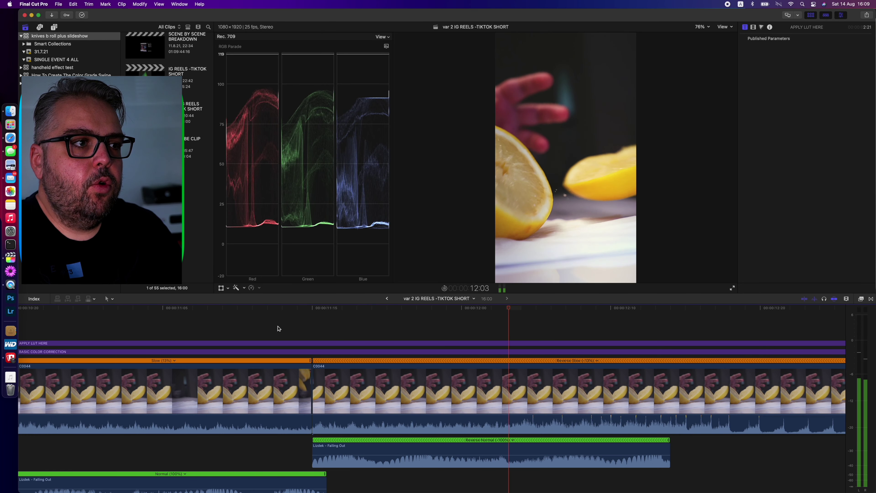
pyautogui.press('j')
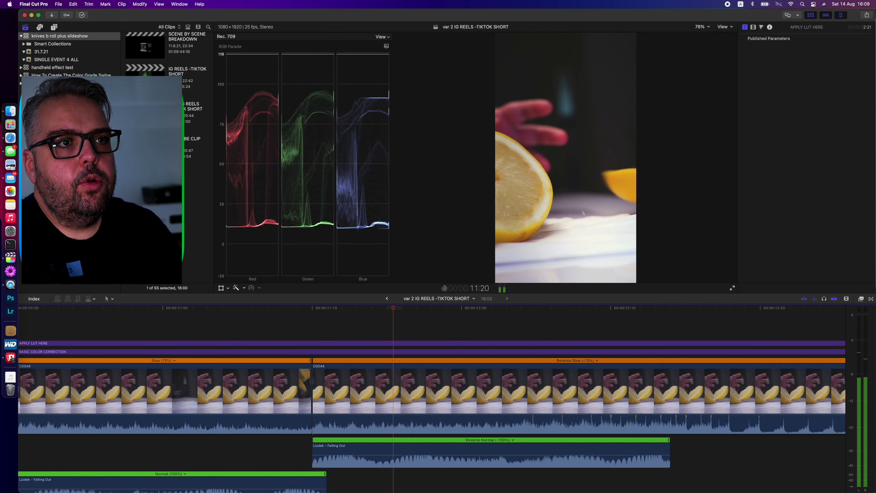
pyautogui.press('j')
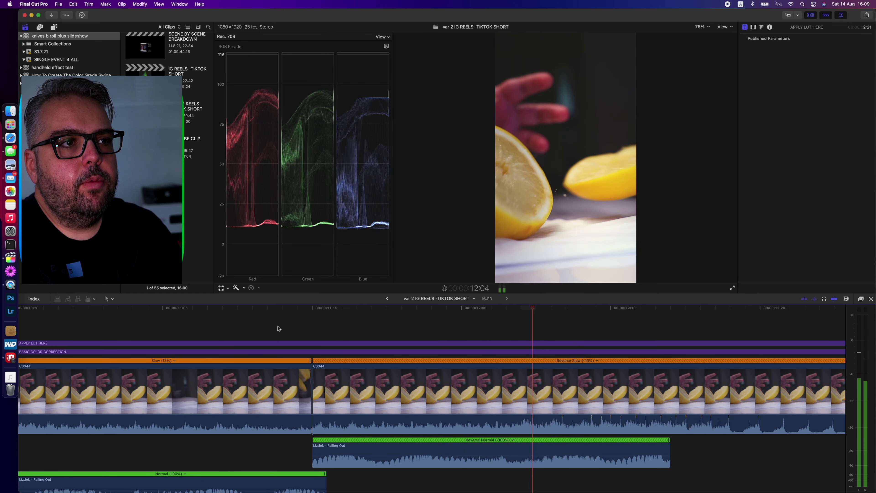
pyautogui.press('space')
pyautogui.click(285, 381)
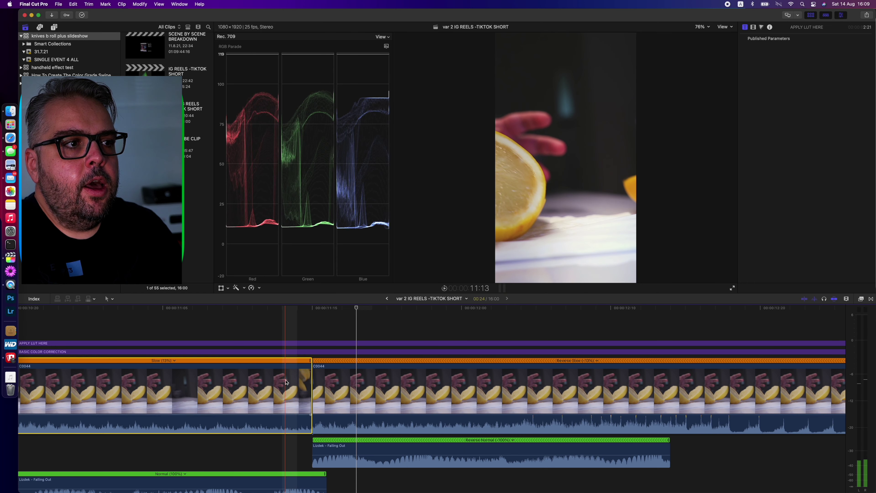
pyautogui.click(337, 386)
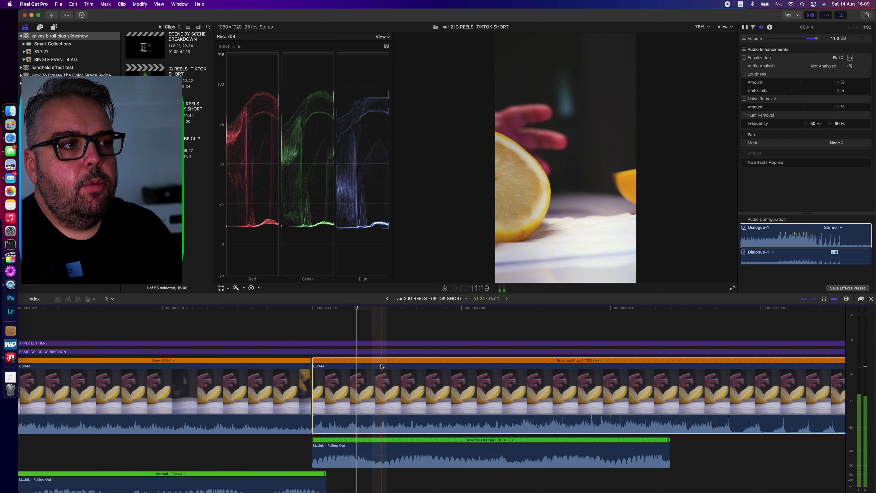
pyautogui.click(268, 326)
pyautogui.press('super+a')
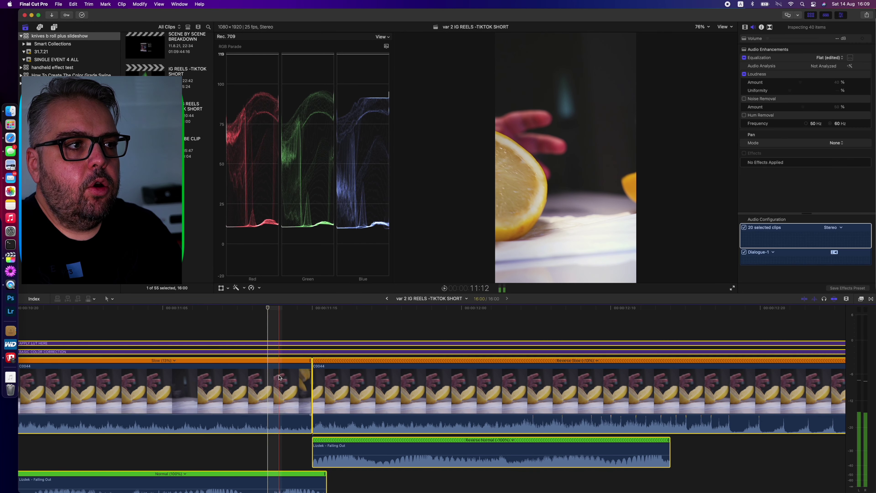
pyautogui.click(252, 288)
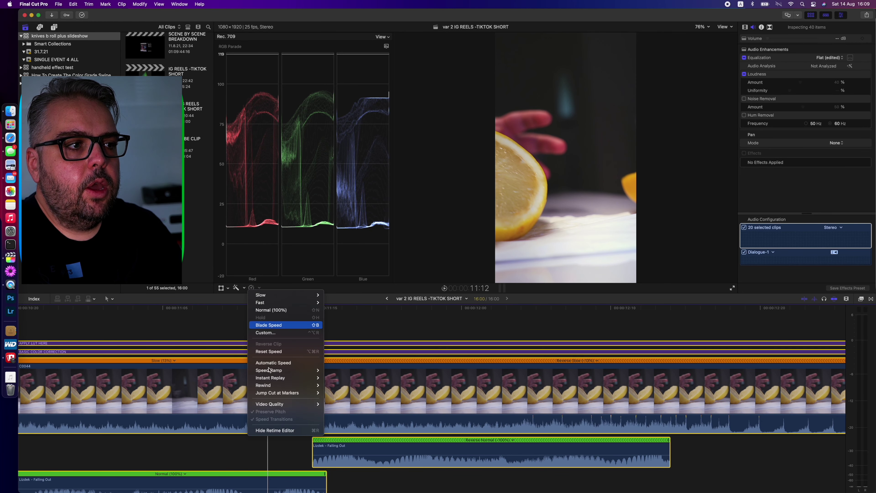
pyautogui.click(274, 430)
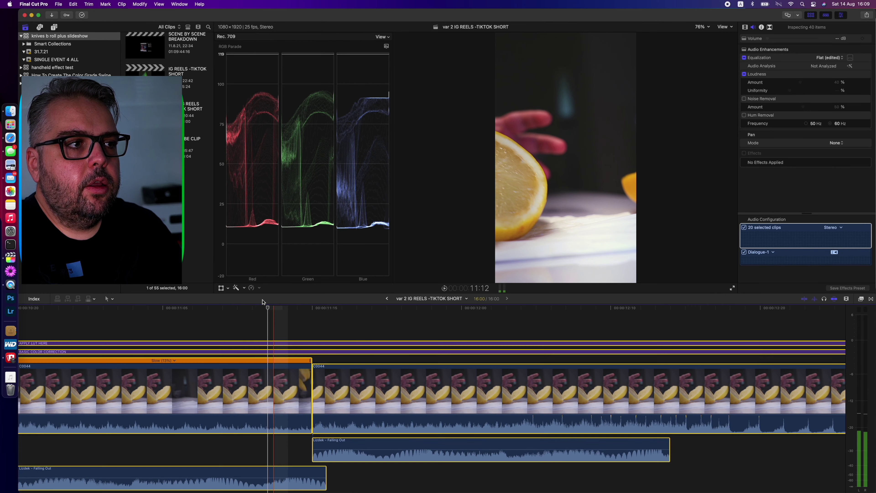
pyautogui.click(253, 288)
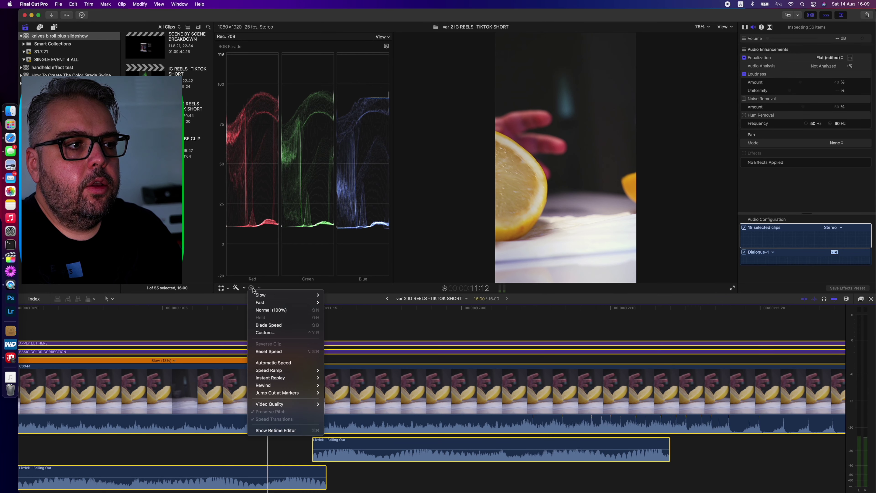
pyautogui.click(278, 430)
# - Play the lemon clips from 11:12 and select the second C0044 clip
pyautogui.click(269, 325)
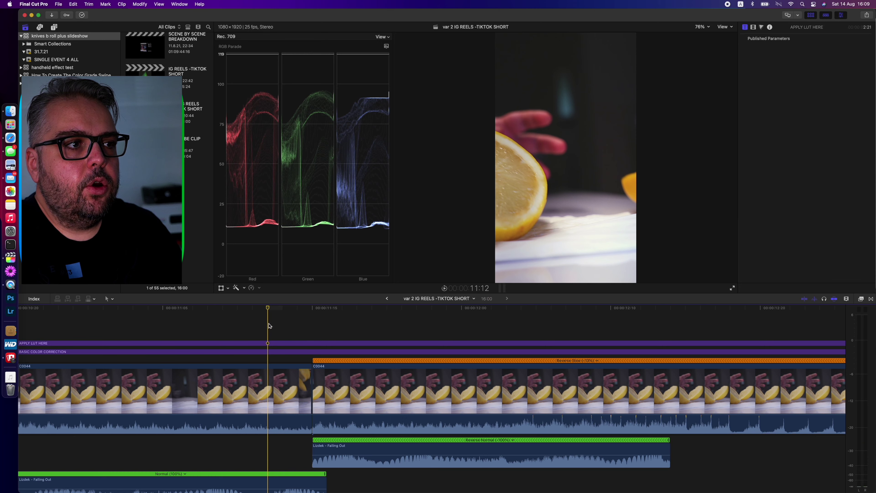
pyautogui.press('space')
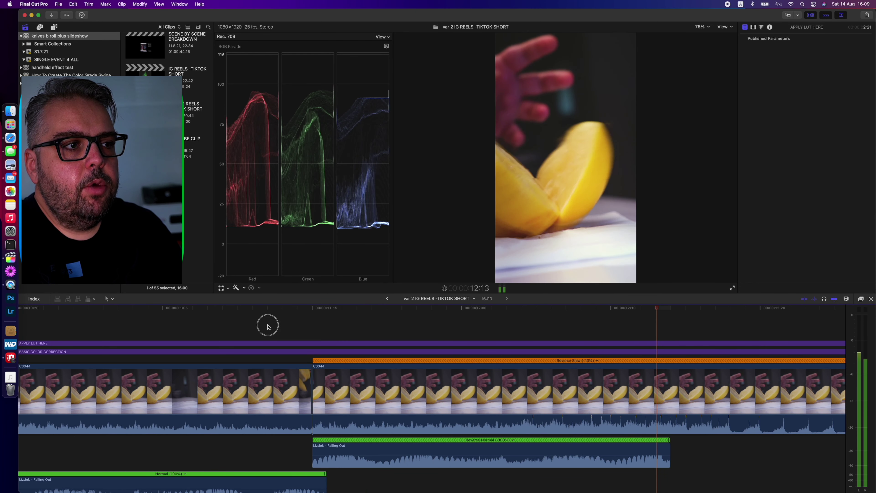
pyautogui.click(386, 326)
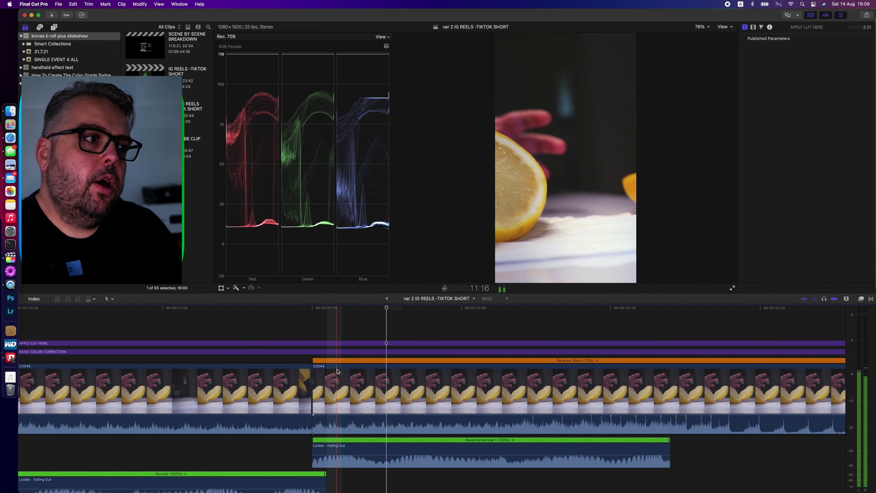
pyautogui.hscroll(5, 337, 371)
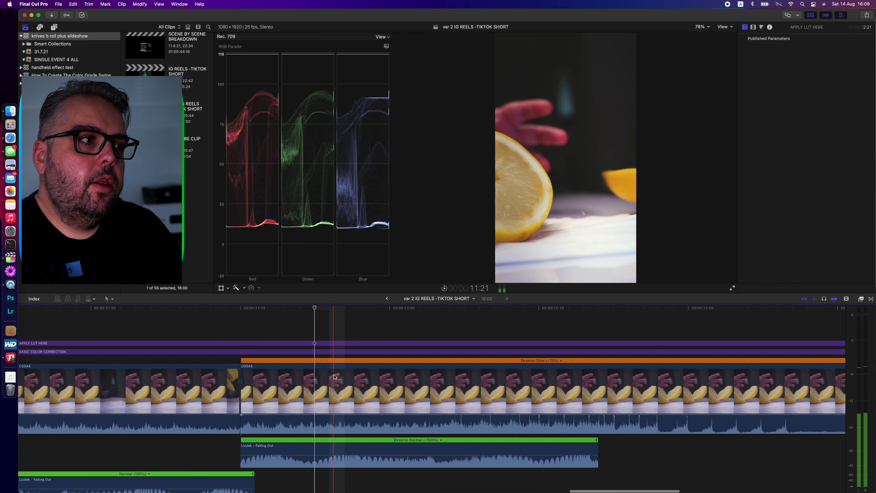
pyautogui.click(237, 327)
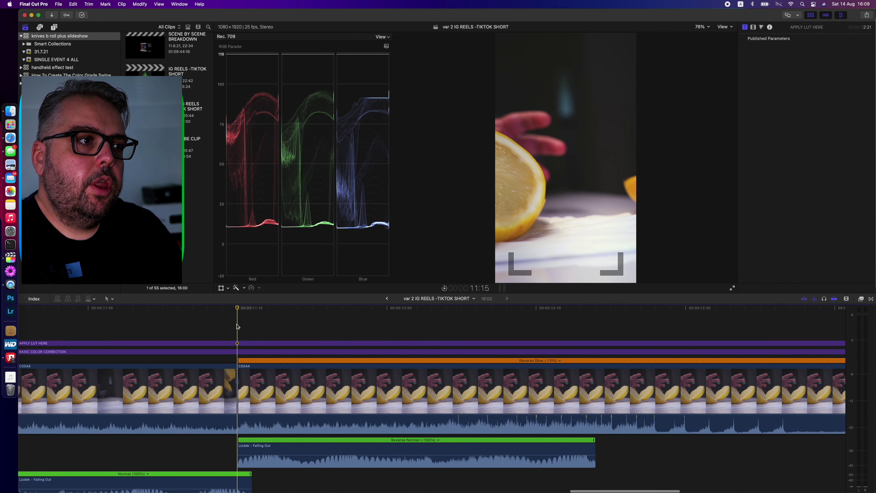
pyautogui.hscroll(5, 238, 326)
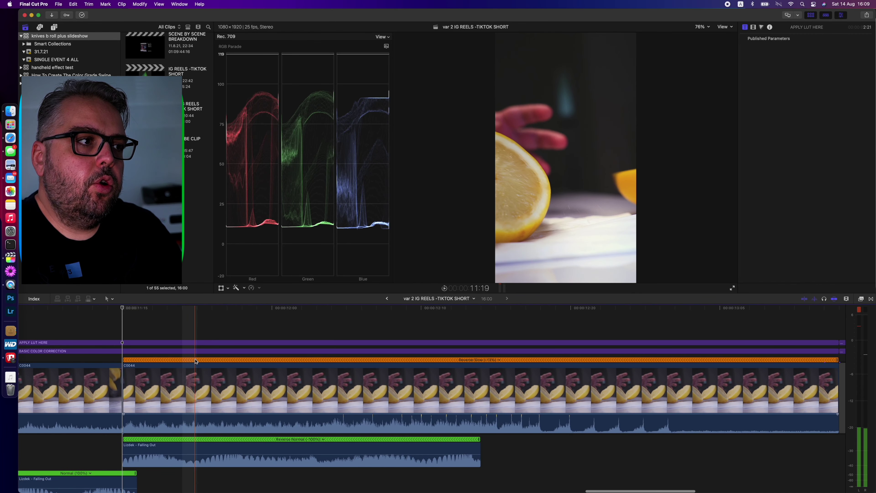
pyautogui.click(198, 384)
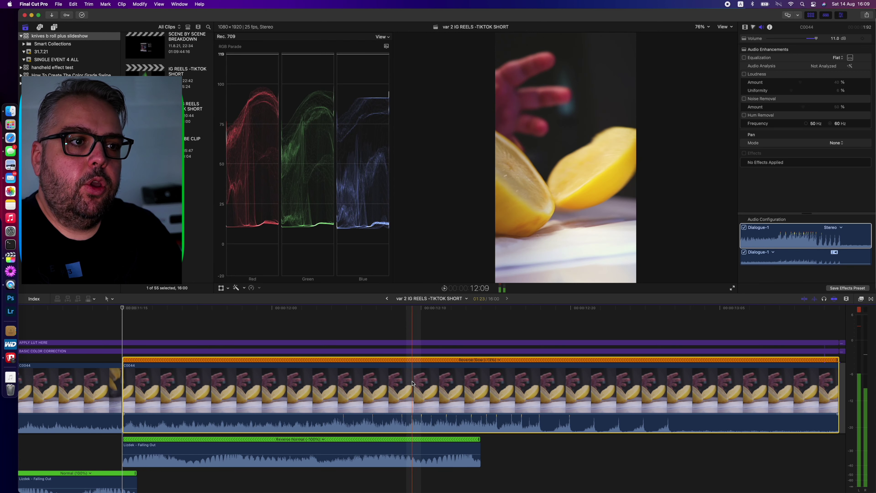
pyautogui.hscroll(2, 415, 380)
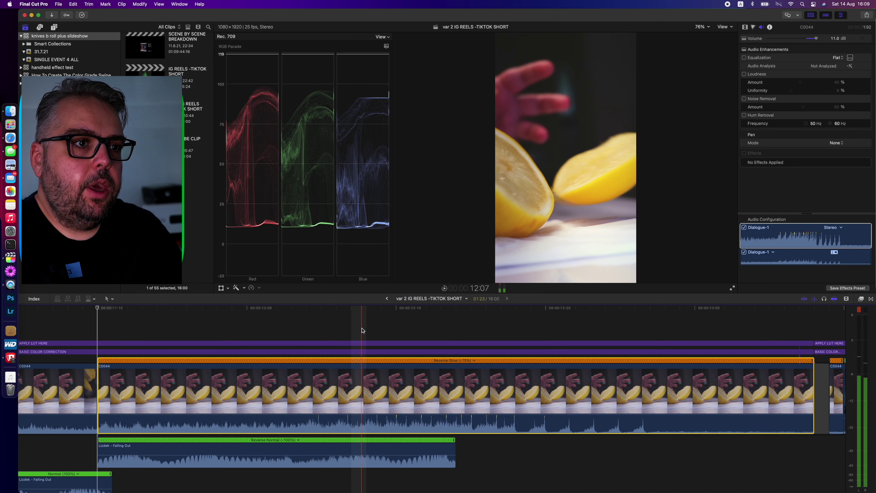
pyautogui.hscroll(10, 364, 330)
pyautogui.hscroll(-15, 369, 331)
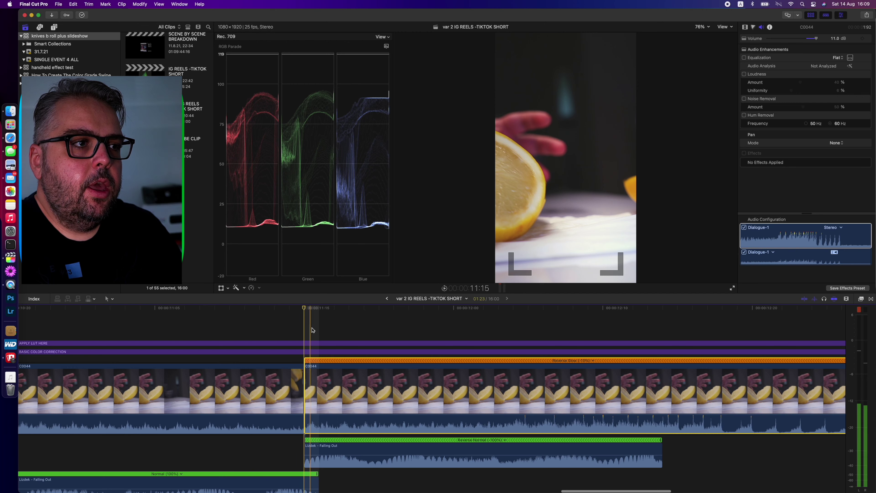
pyautogui.click(312, 319)
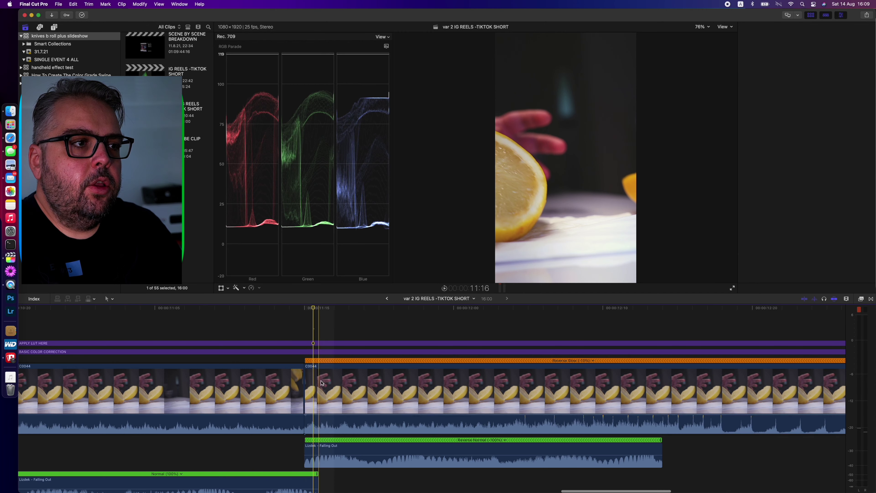
# - Switch off Reverse Clip on the second C0044 clip and play it forward
pyautogui.click(249, 288)
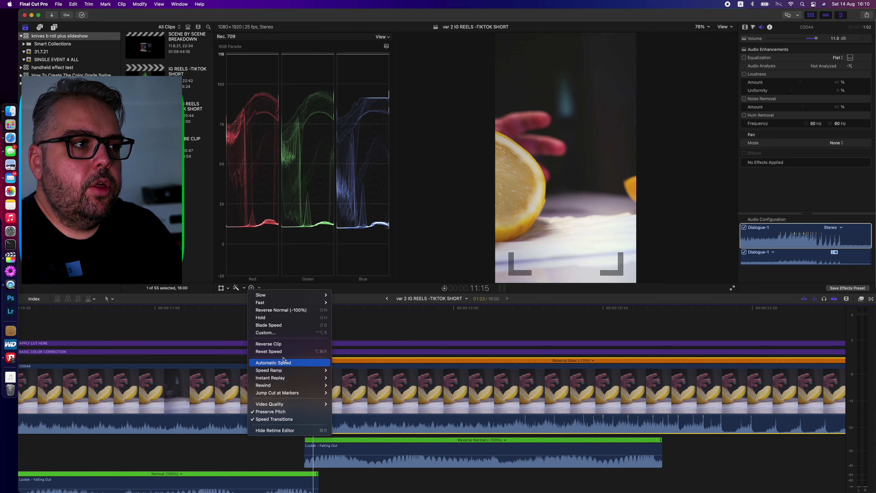
pyautogui.click(280, 343)
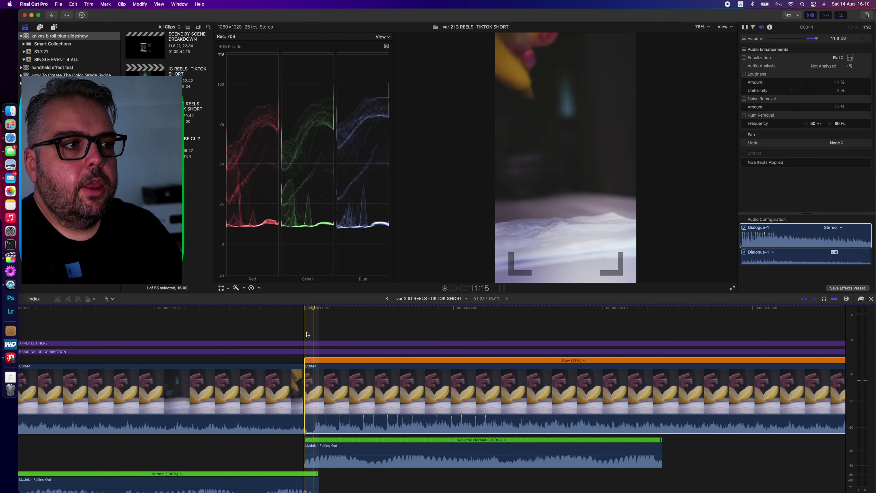
pyautogui.click(307, 333)
pyautogui.press('space')
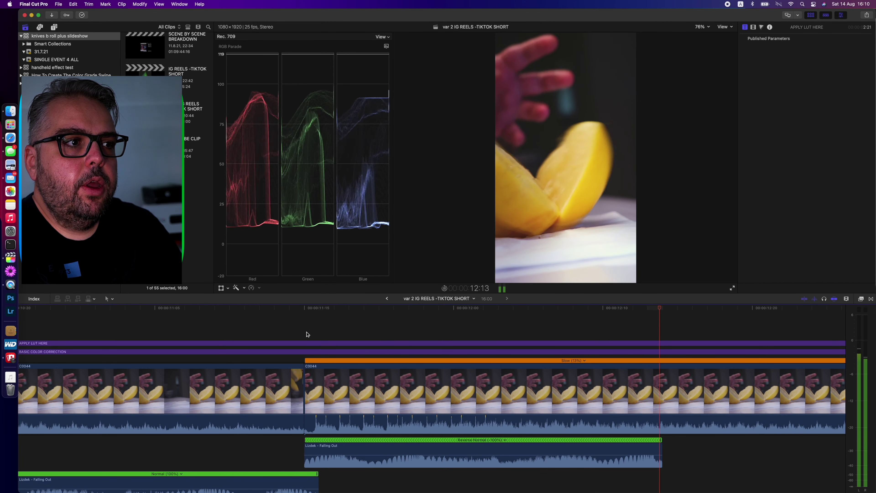
# - Reverse the second C0044 clip again and play it back to check
pyautogui.click(308, 334)
pyautogui.press('c')
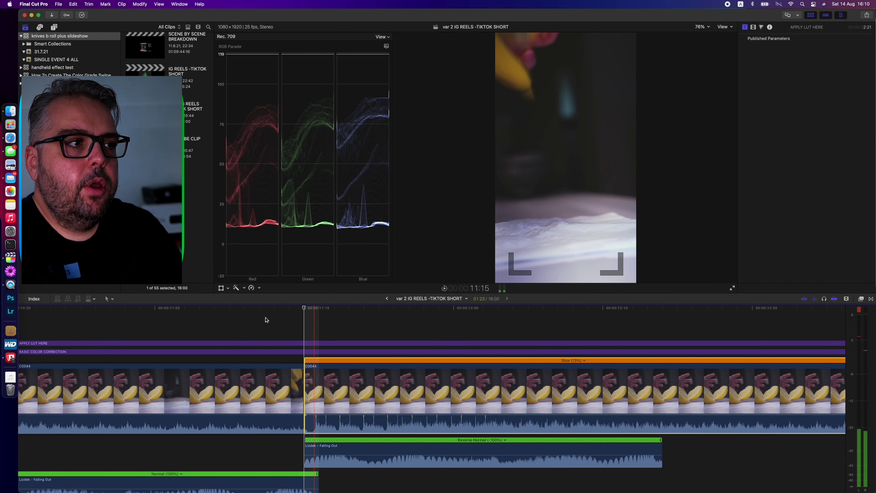
pyautogui.click(304, 336)
pyautogui.press('space')
pyautogui.press('j')
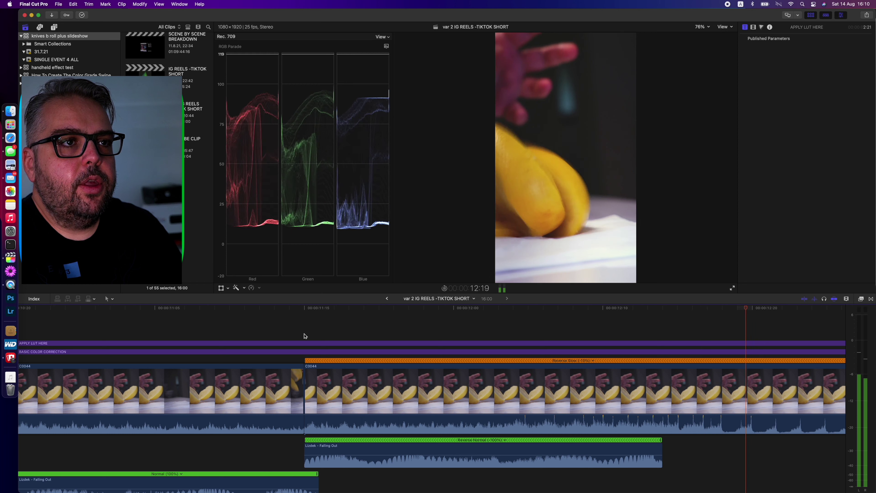
pyautogui.click(276, 334)
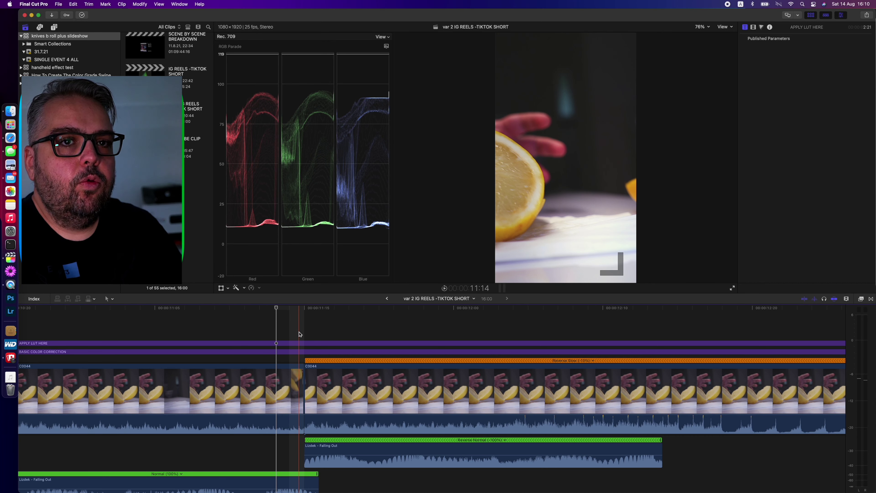
pyautogui.click(285, 335)
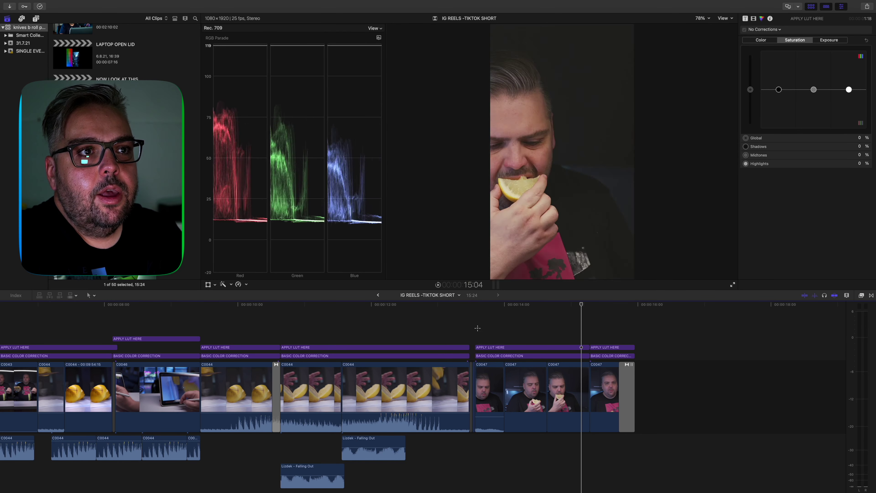
pyautogui.press('space')
pyautogui.press('space')
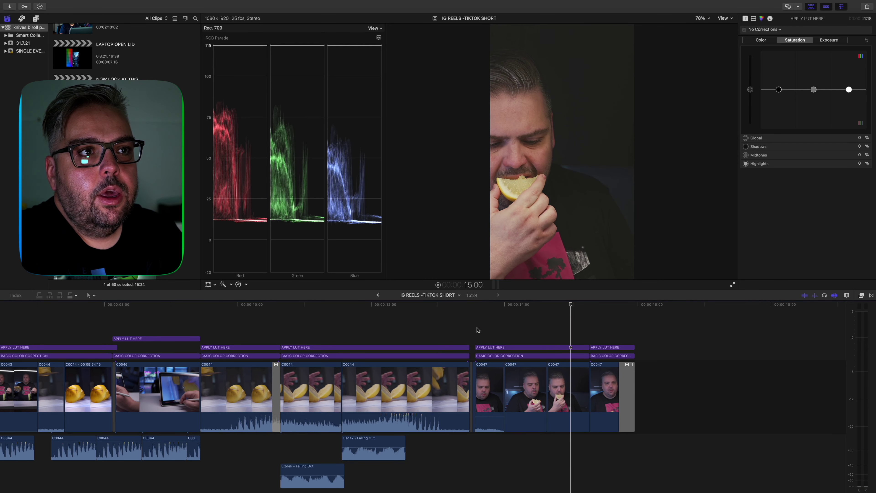
pyautogui.press('space')
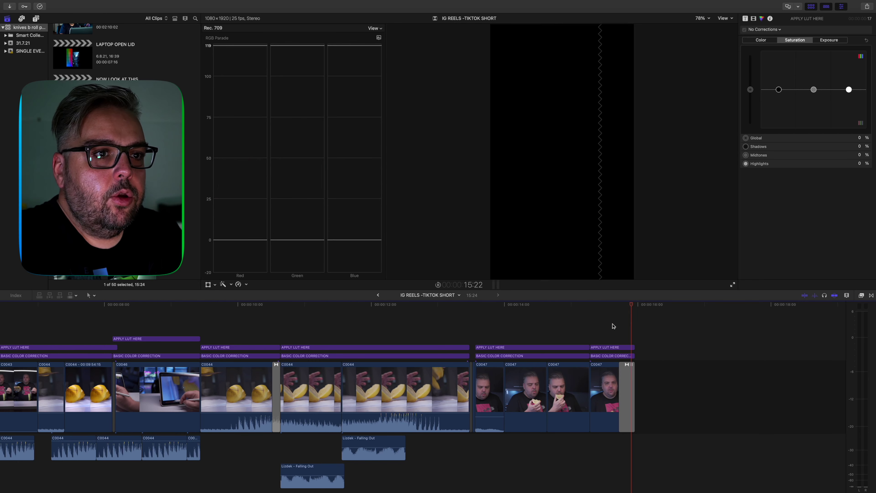
pyautogui.press('Home')
pyautogui.hscroll(10, 500, 347)
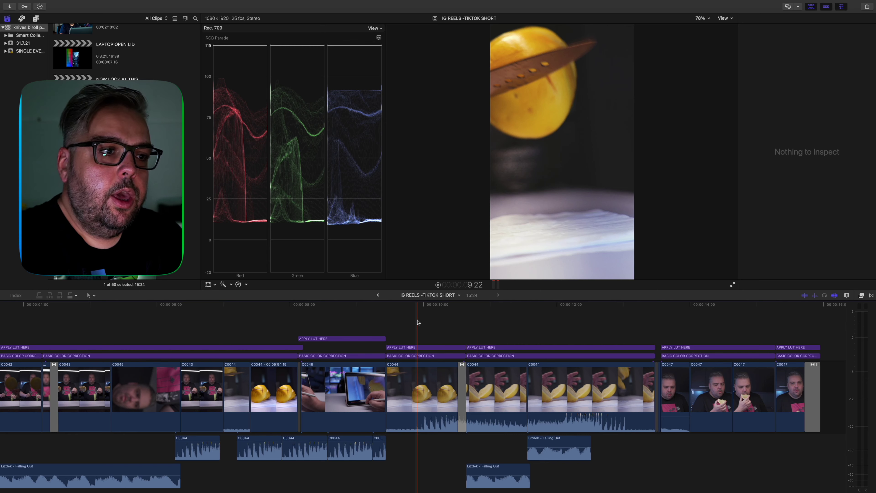
# - Park the playhead on the knife-through-lemon shot and adjust the computer's volume
pyautogui.click(418, 322)
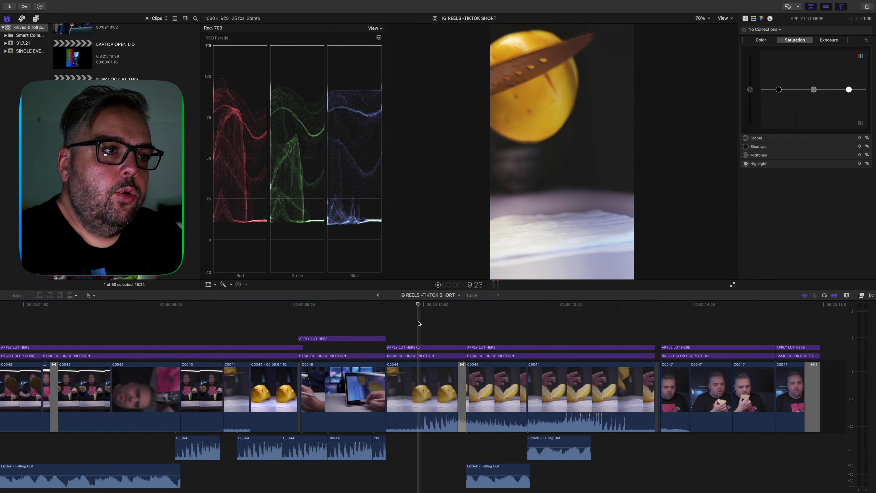
pyautogui.press('XF86AudioRaiseVolume')
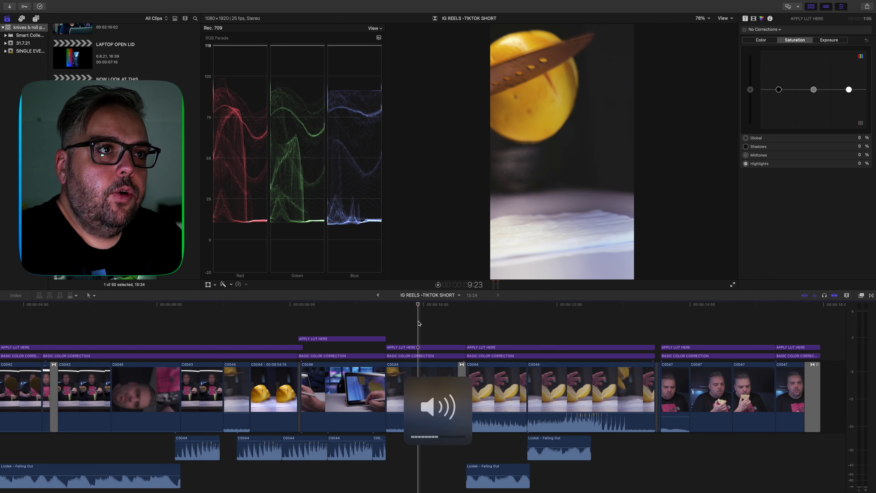
pyautogui.press('XF86AudioRaiseVolume')
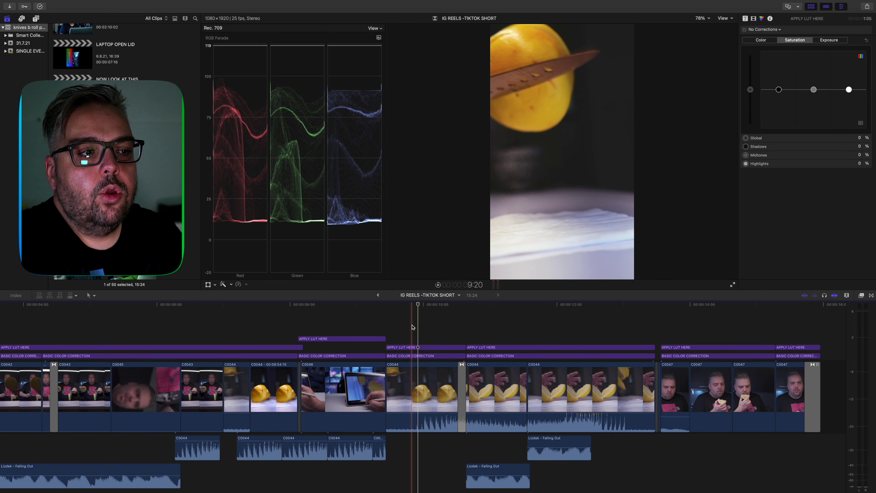
pyautogui.press('XF86AudioMute')
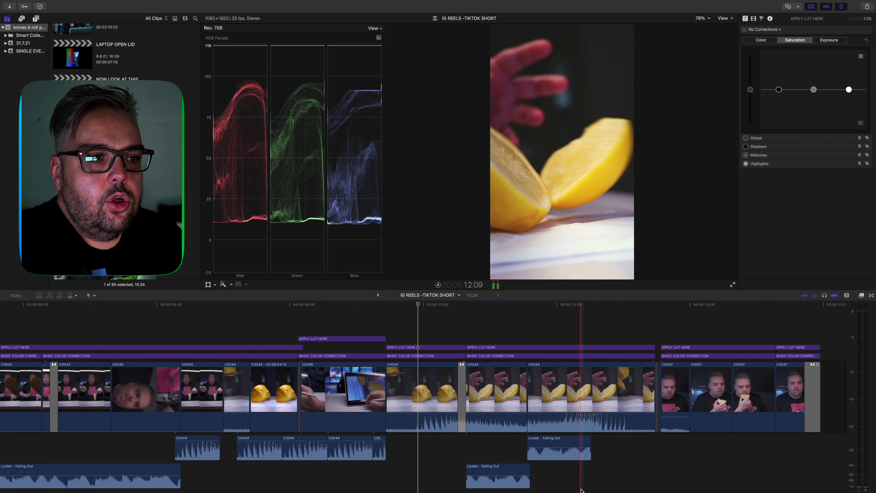
# - Delete both Lizdek - Falling Out music clips and play the lemon section without music
pyautogui.moveTo(582, 488); pyautogui.dragTo(494, 449)
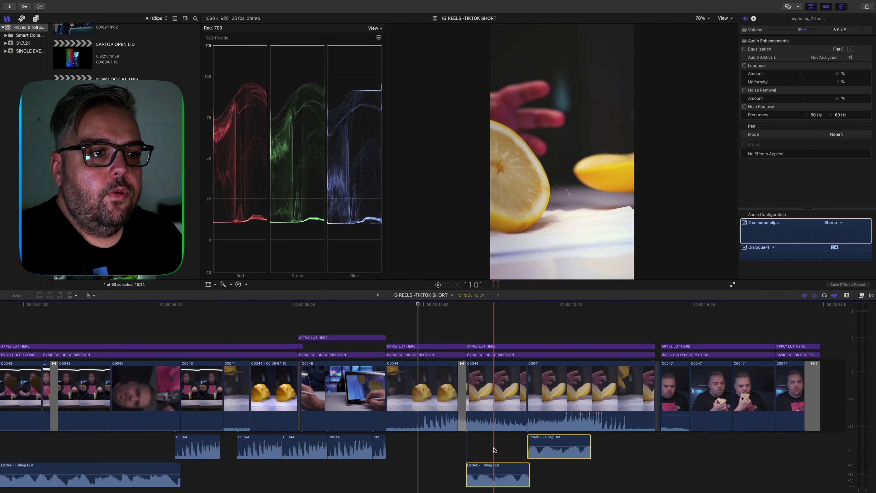
pyautogui.press('Delete')
pyautogui.press('XF86AudioRaiseVolume')
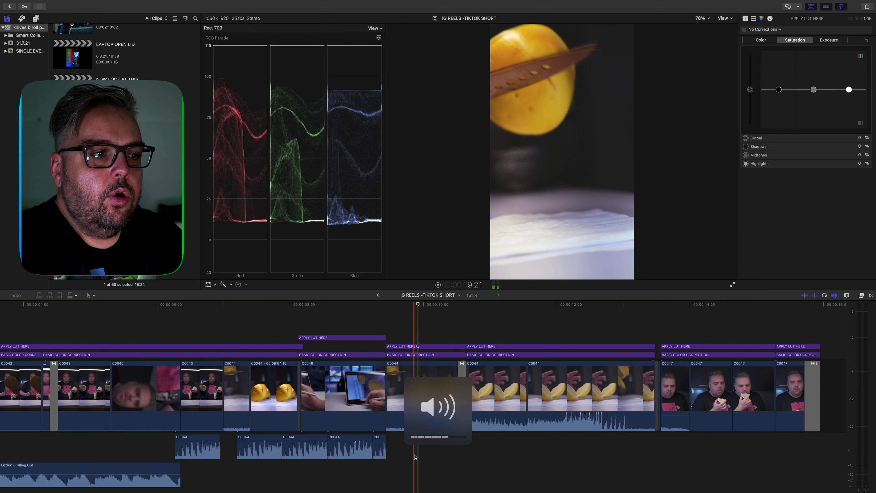
pyautogui.press('space')
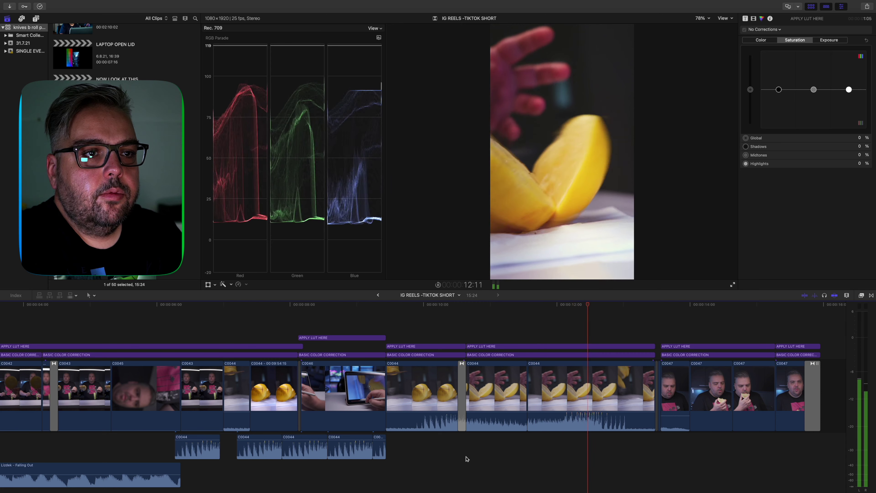
pyautogui.press('space')
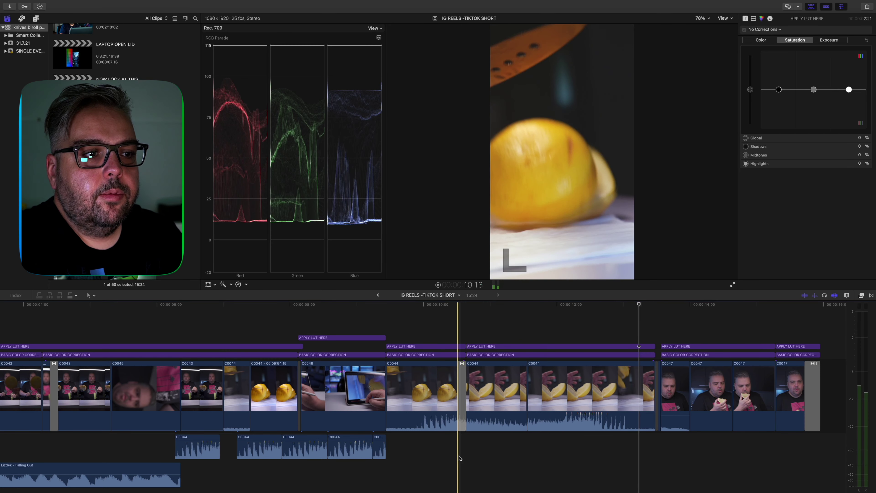
pyautogui.press('space')
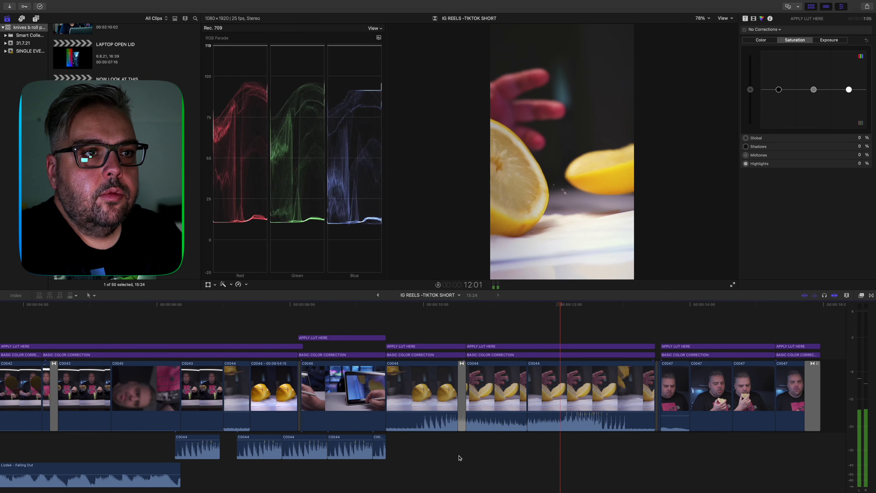
pyautogui.press('space')
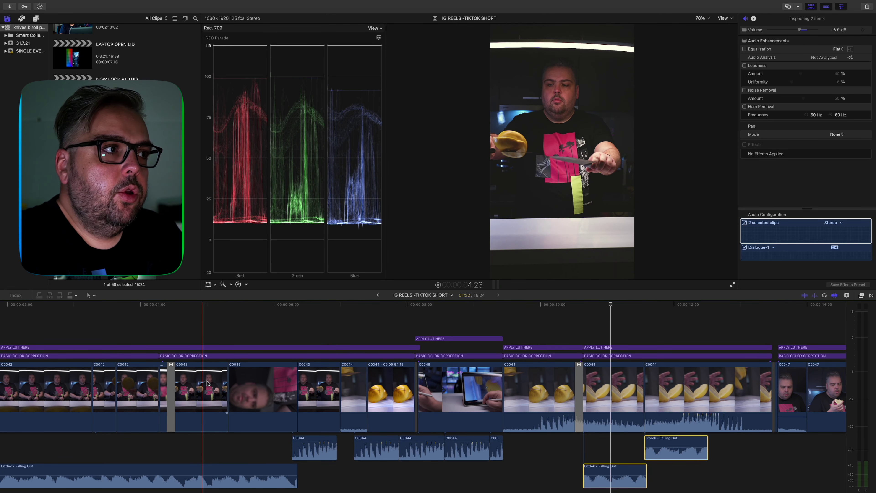
pyautogui.scroll(-1, 124, 52)
pyautogui.scroll(-1, 124, 51)
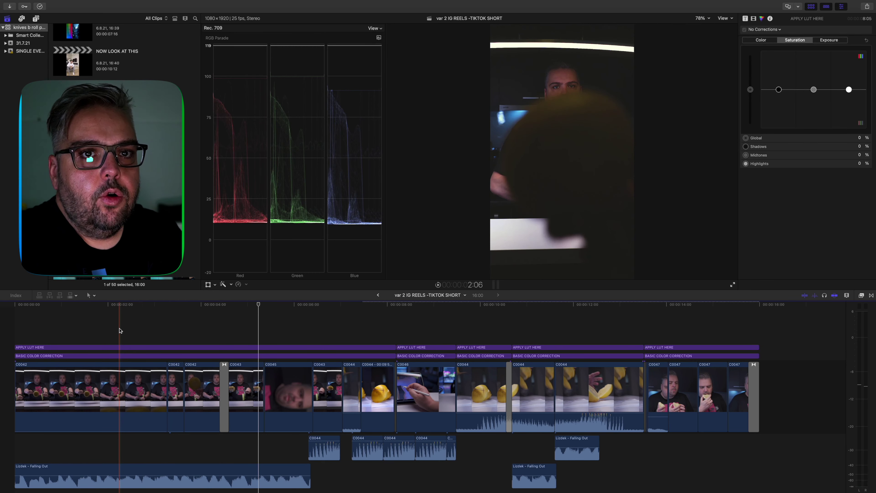
pyautogui.click(8, 331)
pyautogui.press('space')
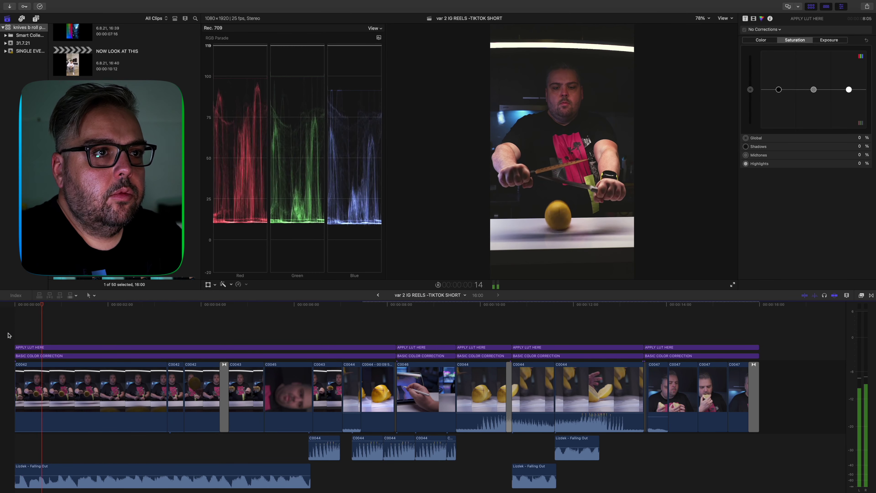
pyautogui.press('XF86AudioRaiseVolume')
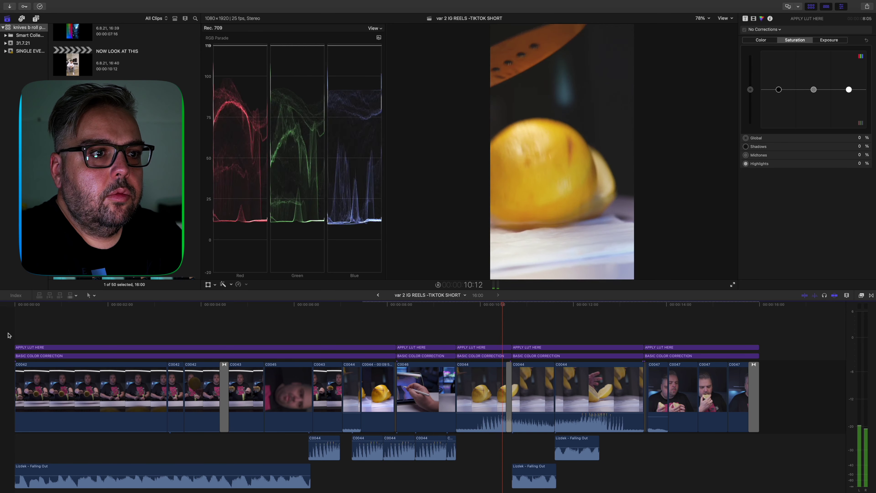
pyautogui.press('XF86AudioRaiseVolume')
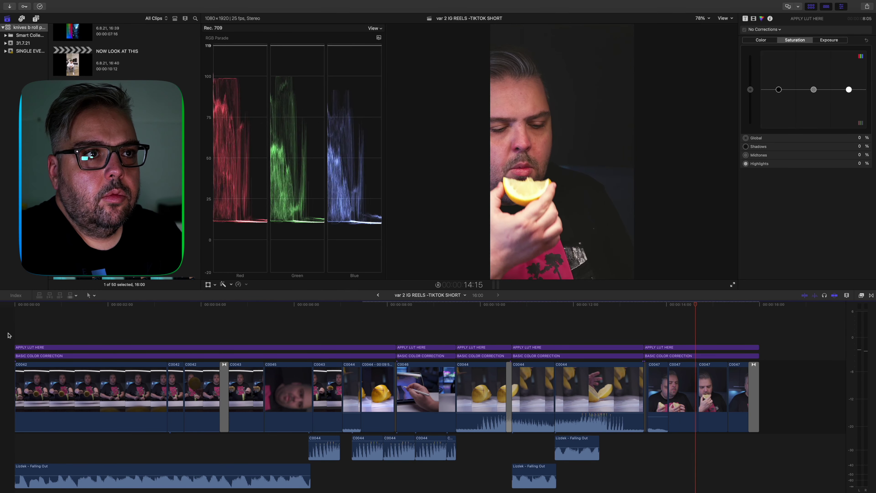
pyautogui.press('Home')
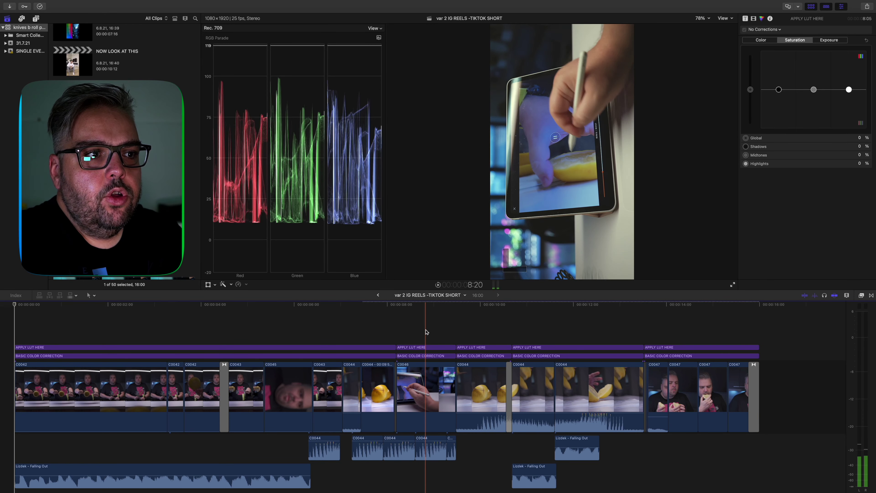
pyautogui.press('XF86AudioMute')
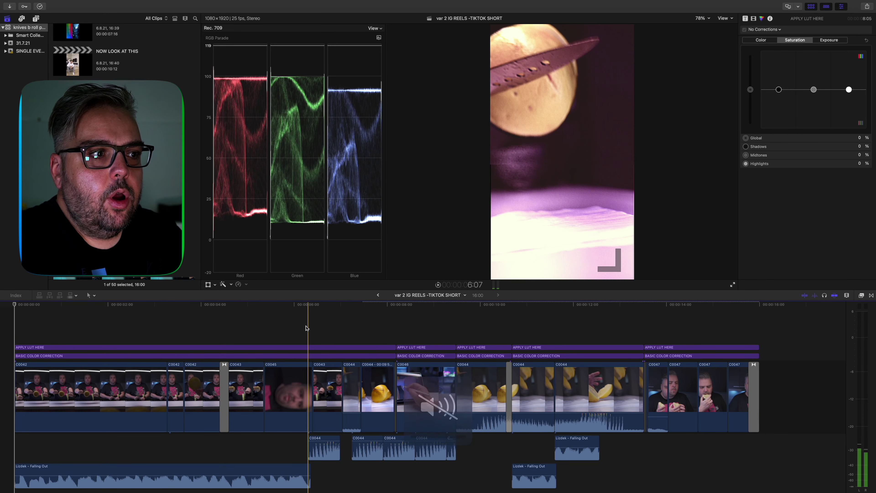
pyautogui.press('space')
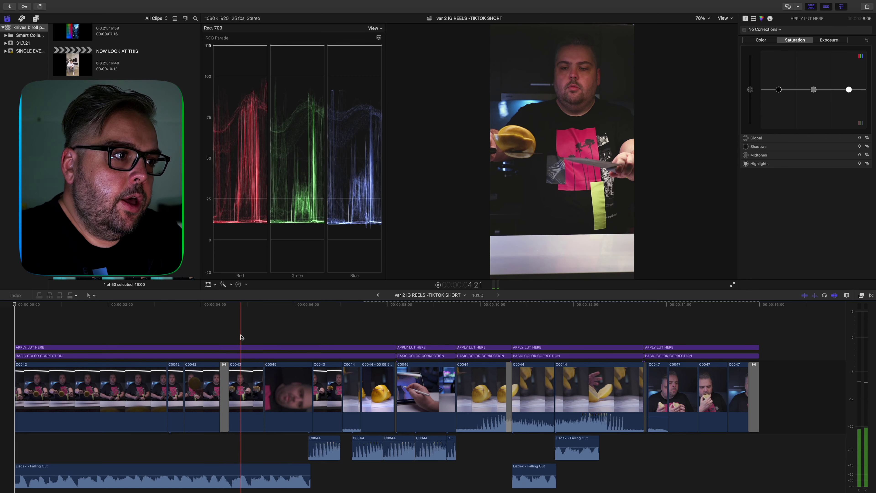
# - Delete the transition between C0042 and C0043 and replay the hard cut
pyautogui.moveTo(225, 328); pyautogui.dragTo(216, 333)
pyautogui.press('super+equal')
pyautogui.press('super+equal')
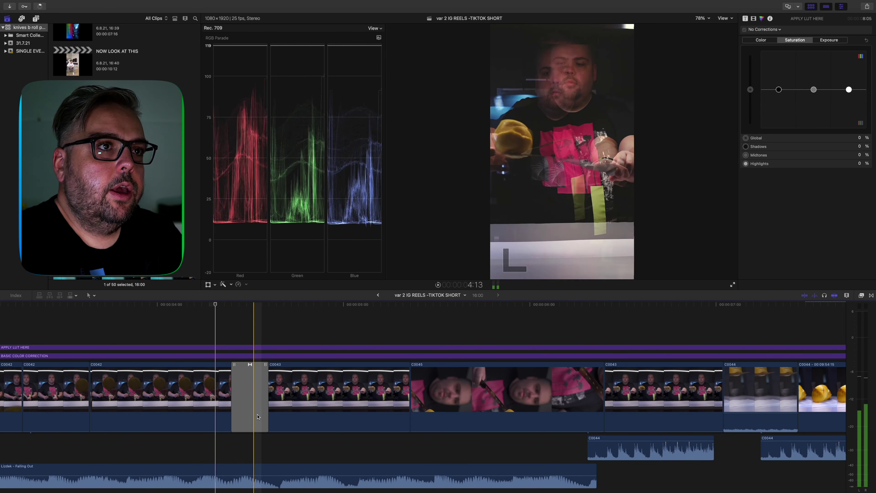
pyautogui.press('space')
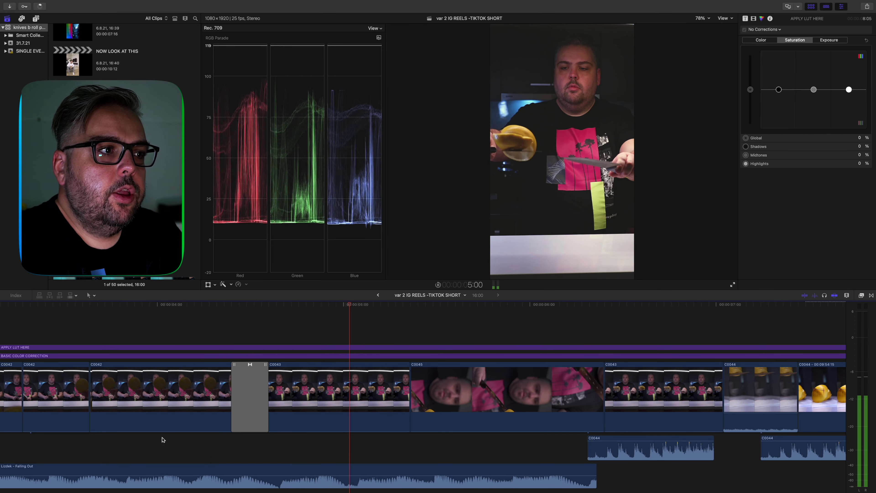
pyautogui.click(239, 402)
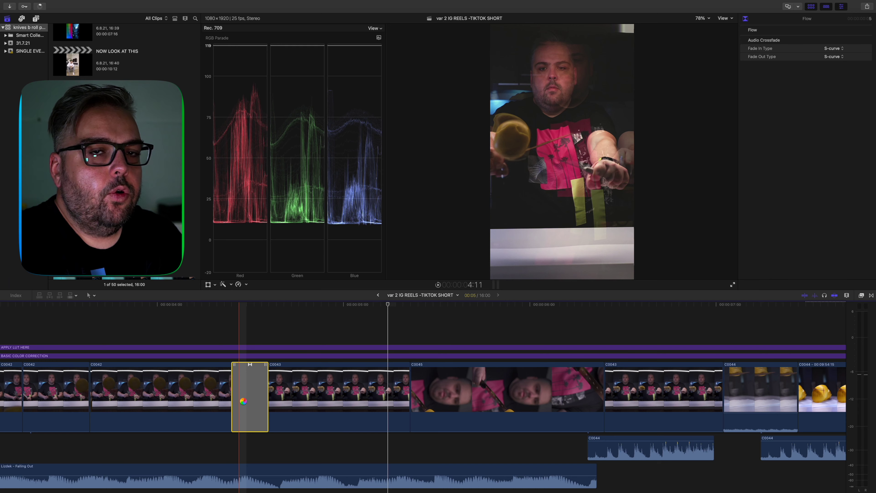
pyautogui.press('Delete')
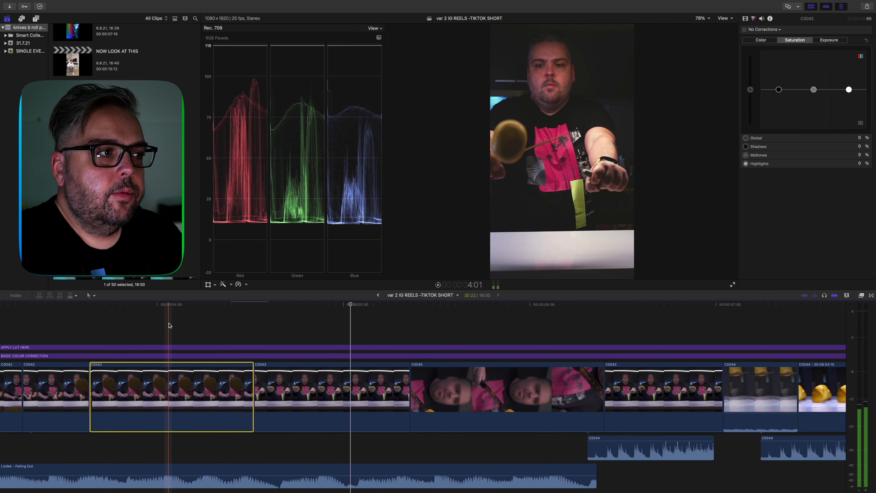
pyautogui.click(148, 334)
pyautogui.press('space')
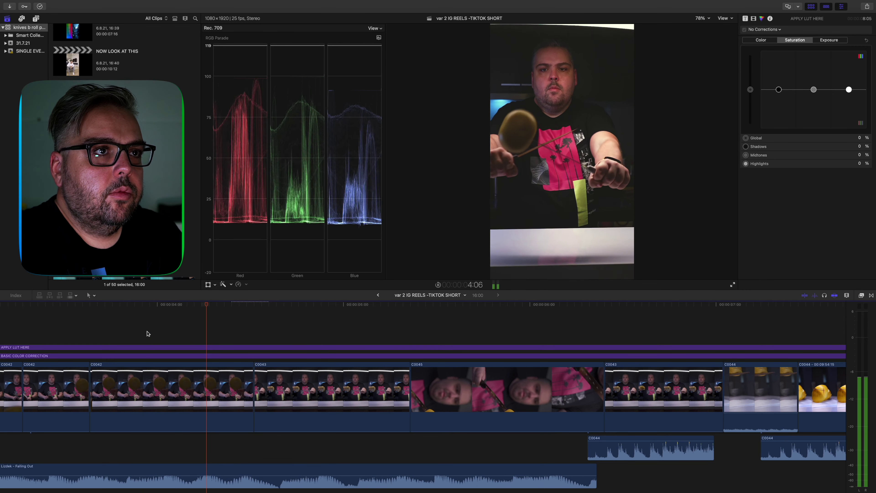
pyautogui.click(148, 334)
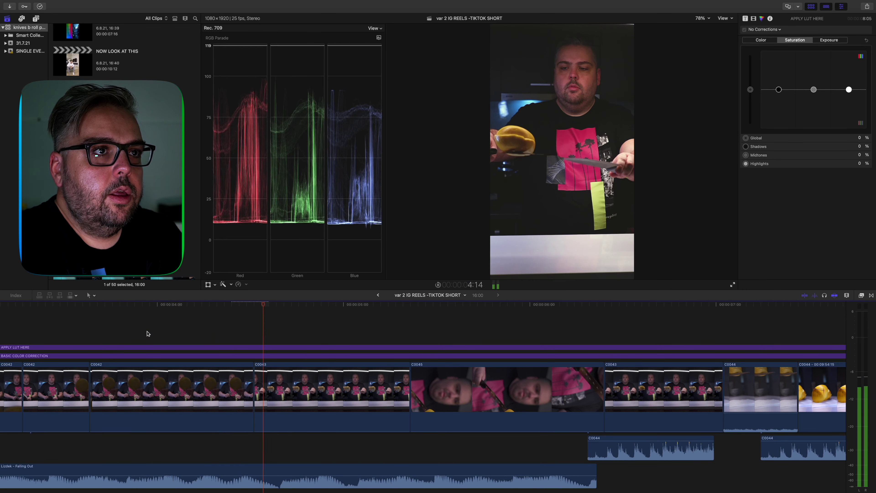
pyautogui.click(148, 333)
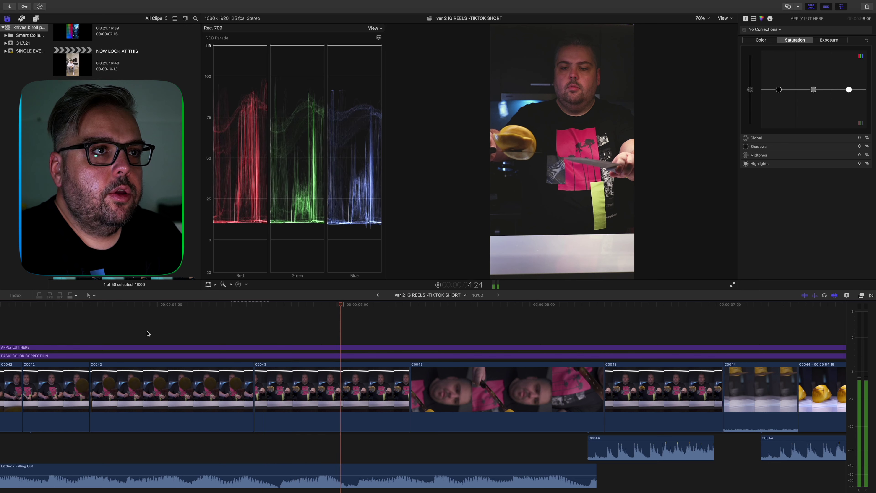
pyautogui.click(148, 333)
pyautogui.press('space')
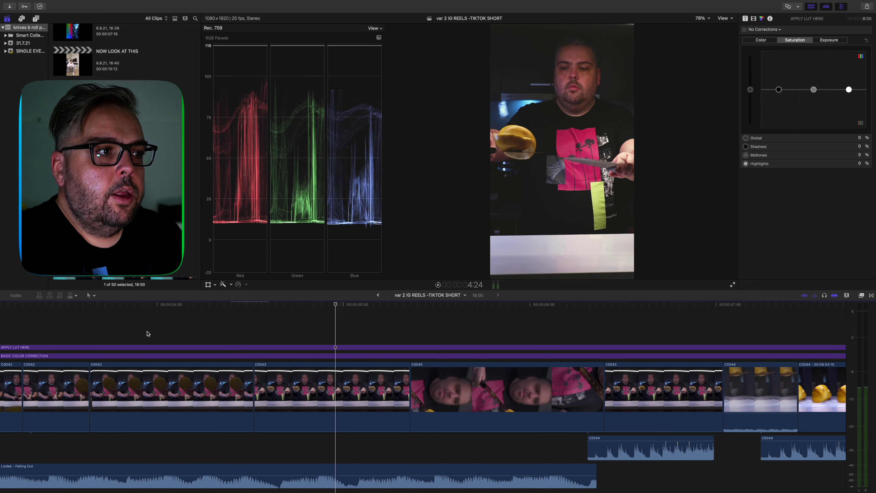
# - Re-add the Flow transition with Cmd+T, preview it, then show the SCENE BY SCENE BREAKDOWN clip
pyautogui.press('super+t')
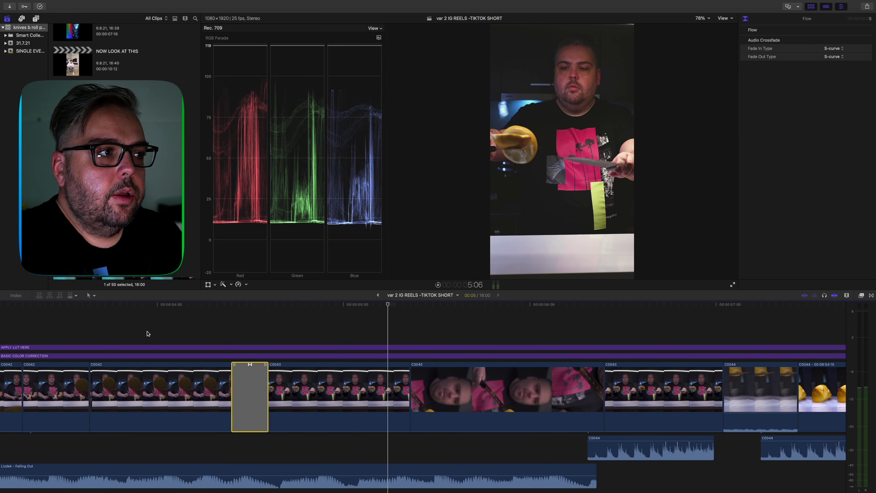
pyautogui.click(148, 333)
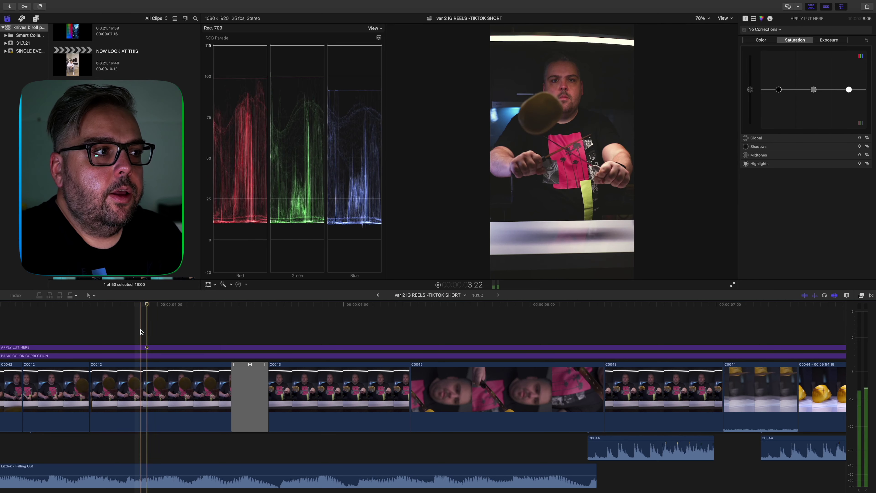
pyautogui.click(140, 332)
pyautogui.press('space')
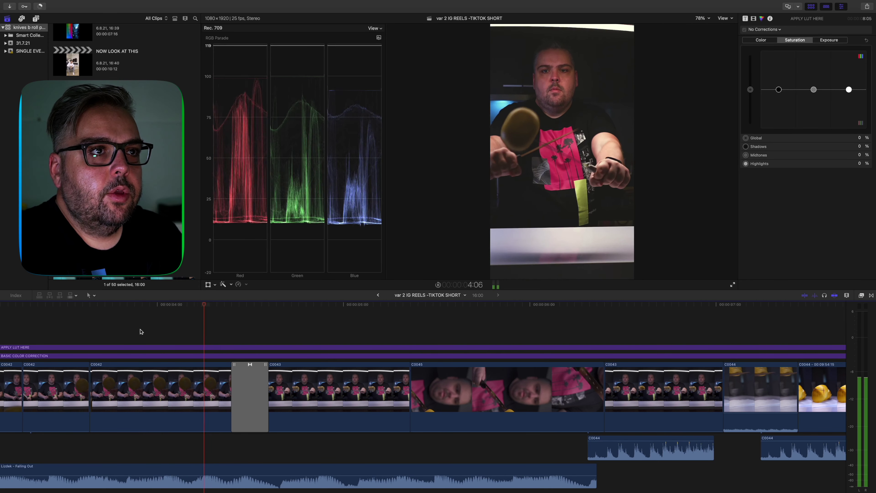
pyautogui.click(141, 331)
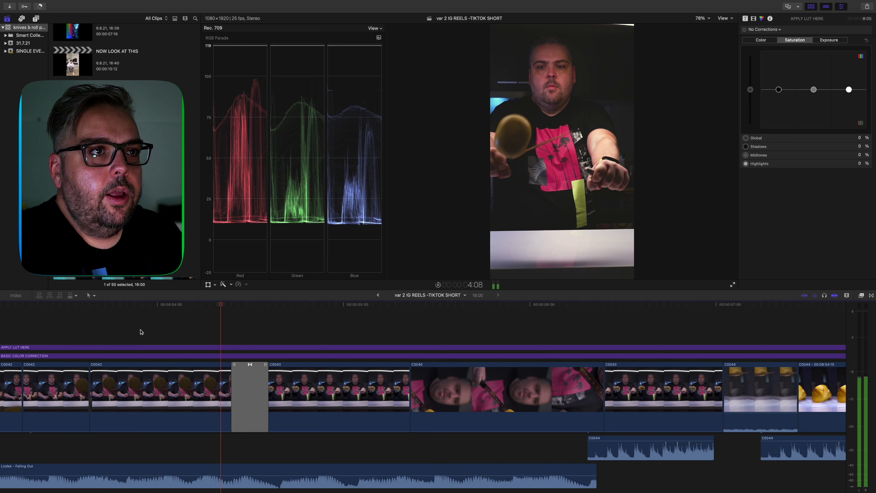
pyautogui.press('space')
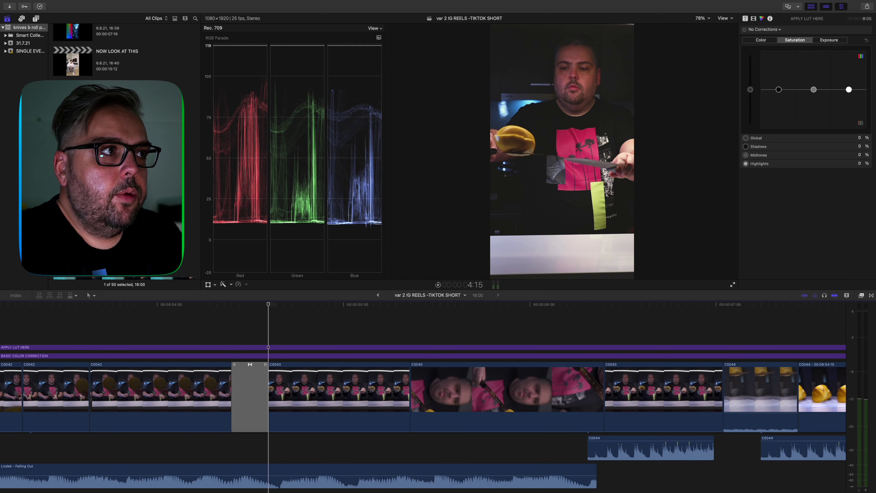
pyautogui.press('Down')
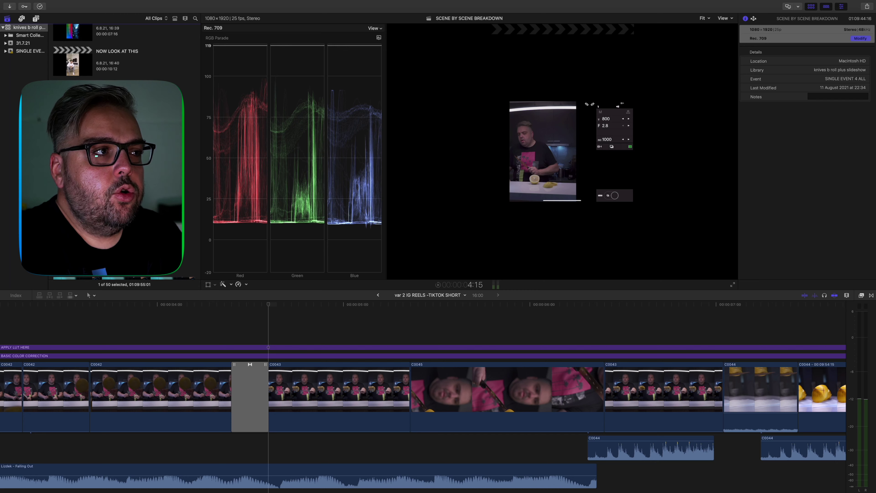
# - Step from var 2 through IG REELS -TIKTOK SHORT to the SCENE BY SCENE BREAKDOWN project
pyautogui.press('super+2')
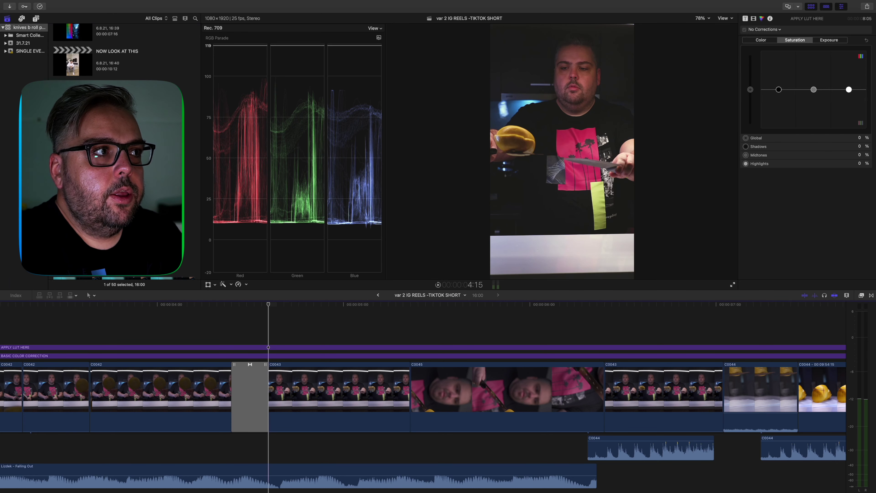
pyautogui.press('super+bracketleft')
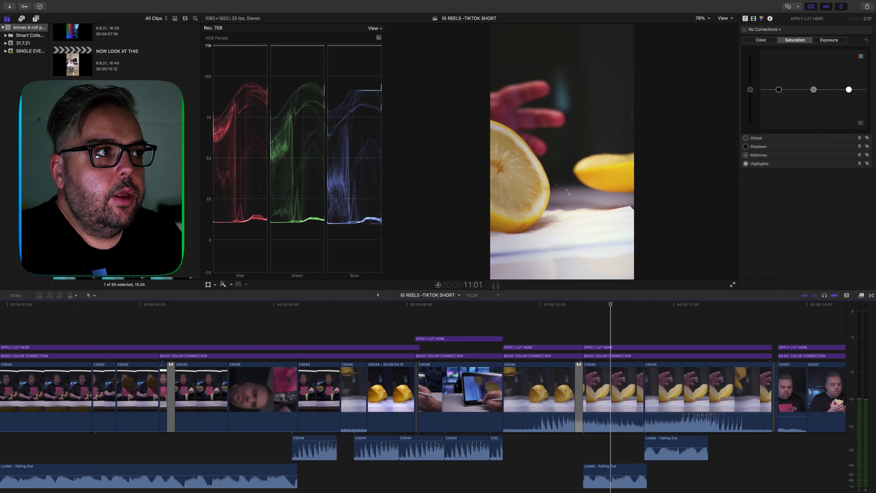
pyautogui.press('super+bracketleft')
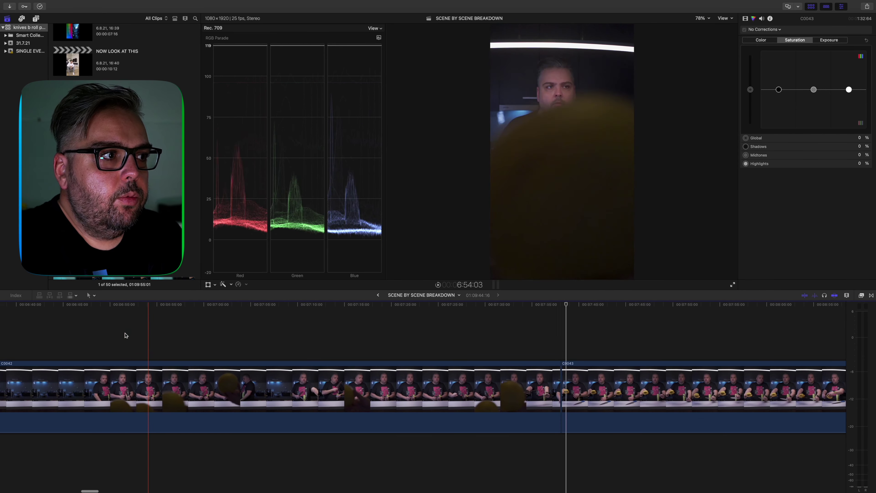
# - Zoom the breakdown timeline out to show all clips and play it from near the start
pyautogui.press('super+minus')
pyautogui.press('super+minus')
pyautogui.press('super+minus')
pyautogui.press('super+minus')
pyautogui.press('super+minus')
pyautogui.press('super+minus')
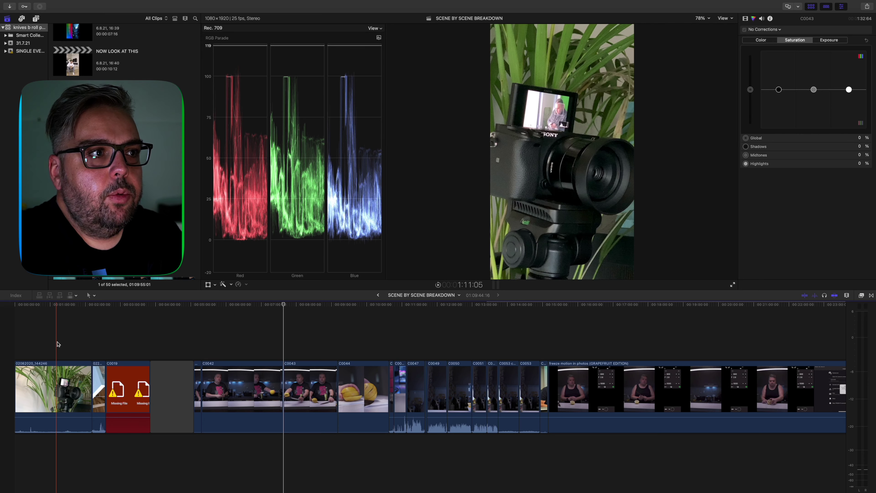
pyautogui.click(59, 343)
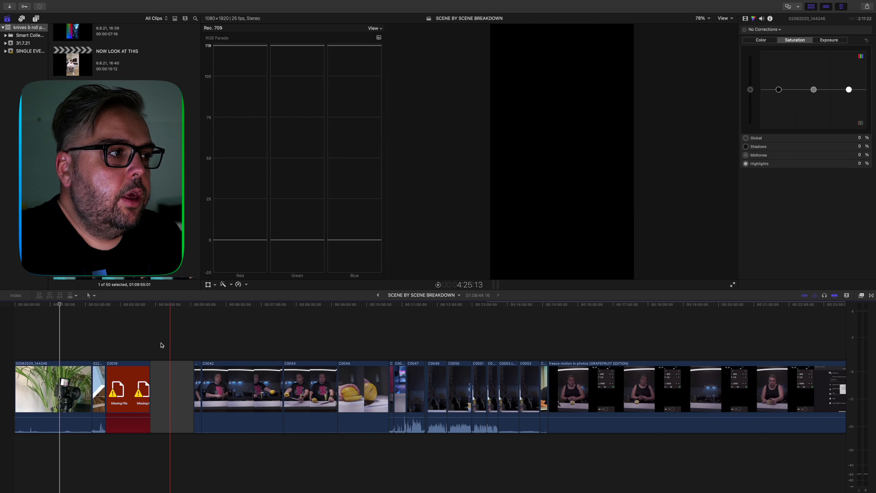
pyautogui.press('space')
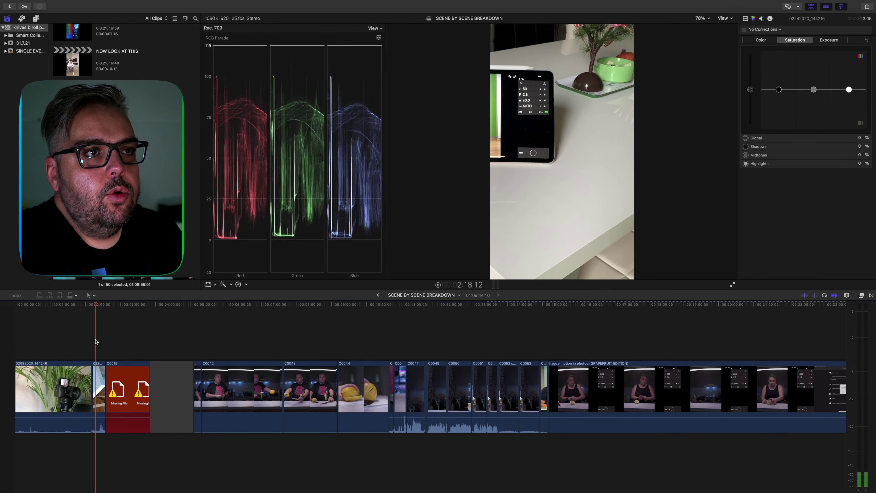
pyautogui.press('space')
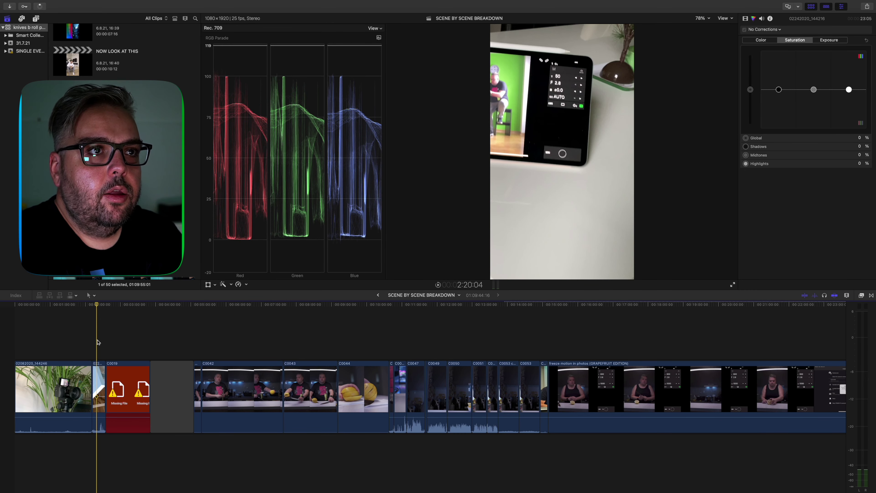
pyautogui.press('space')
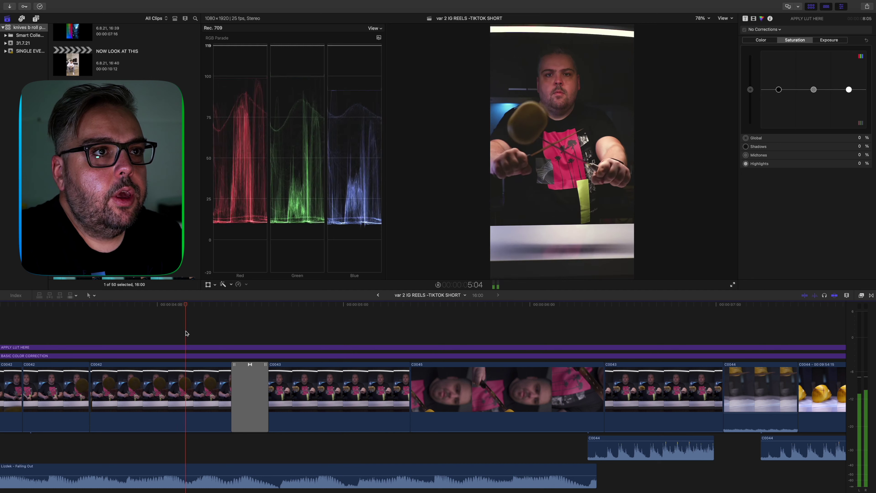
# - Stop playback, select clip C0042 and show its video settings
pyautogui.press('space')
pyautogui.click(217, 332)
pyautogui.click(211, 386)
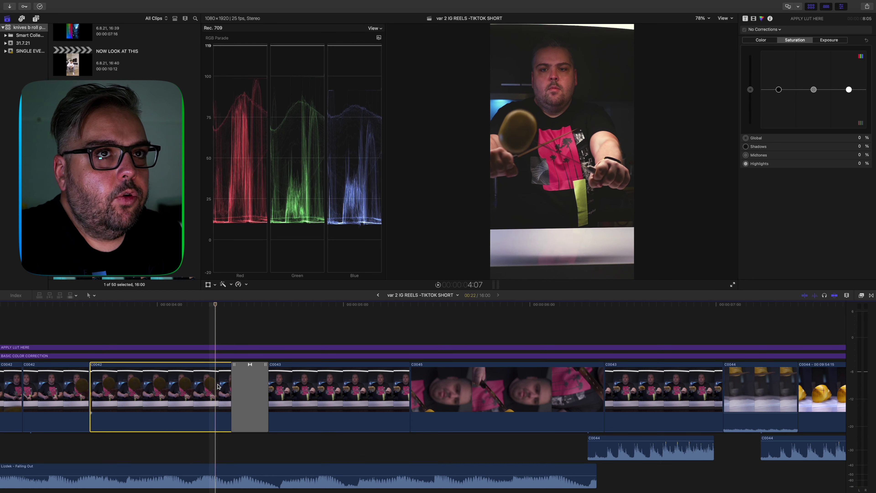
pyautogui.click(745, 19)
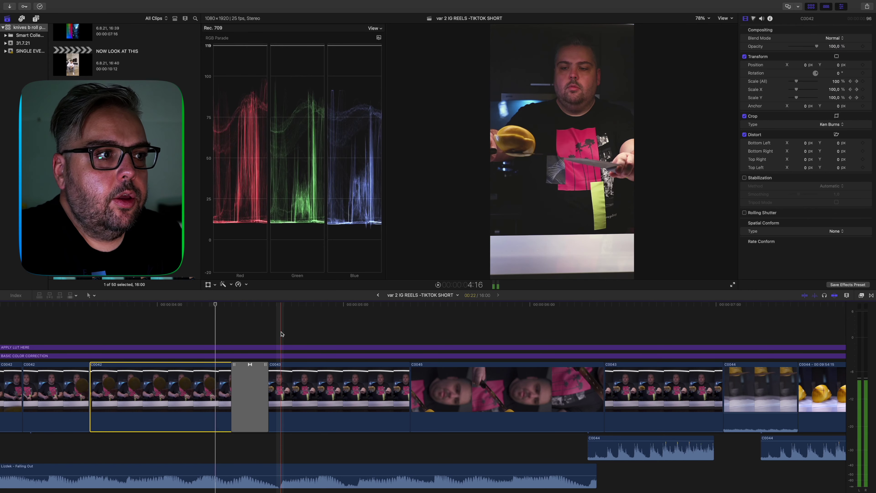
# - Toggle C0043's 125% scaling off to compare, then back on
pyautogui.click(288, 337)
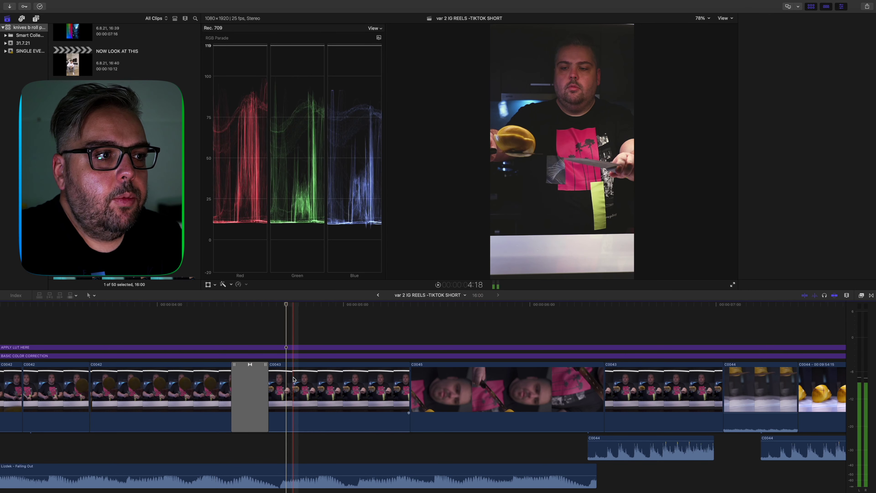
pyautogui.click(289, 388)
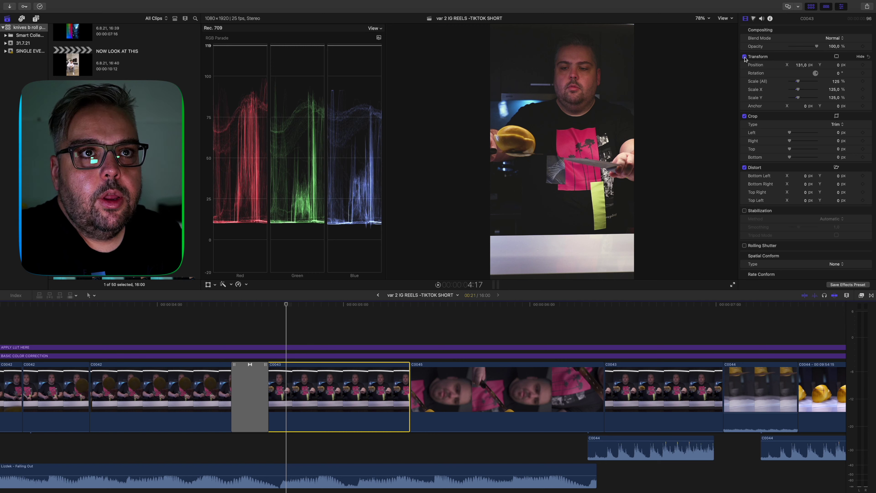
pyautogui.click(744, 57)
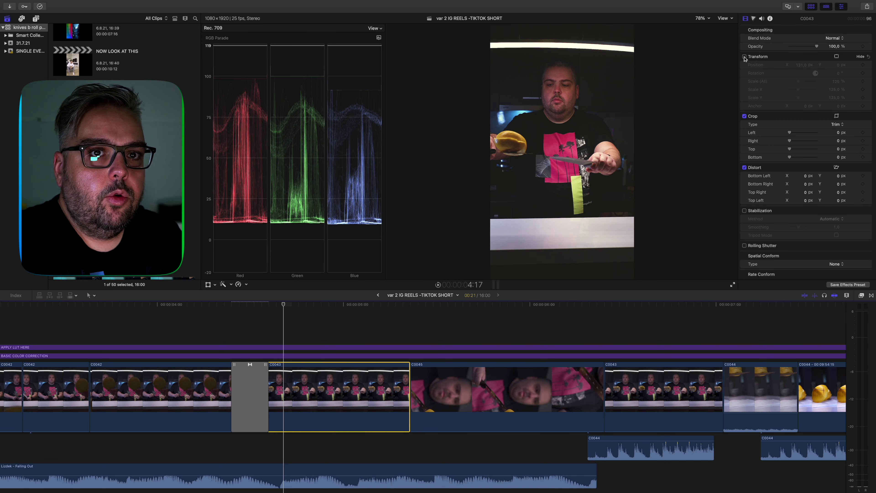
pyautogui.click(744, 57)
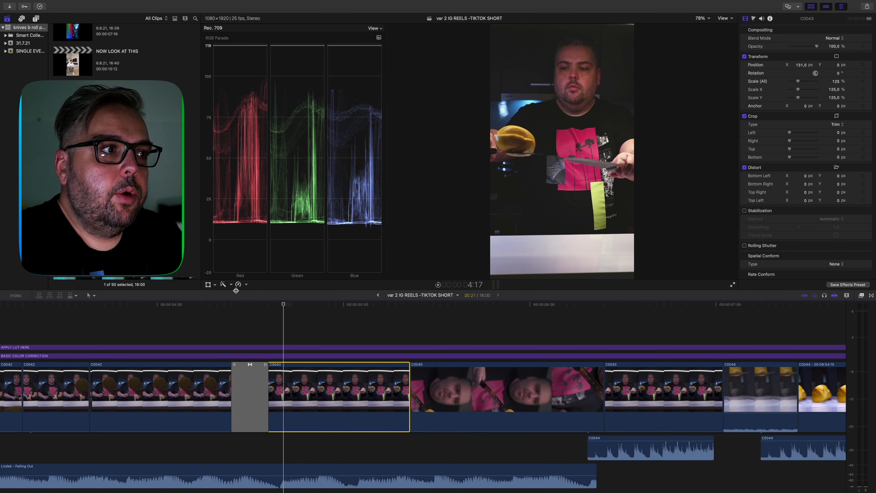
# - Clear the selection, select C0042 and go back to the previous project
pyautogui.click(200, 337)
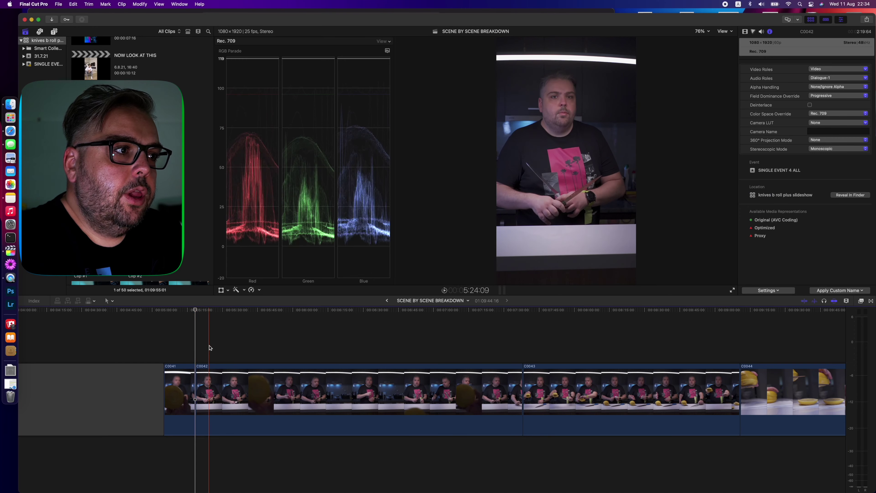
pyautogui.click(210, 348)
pyautogui.press('c')
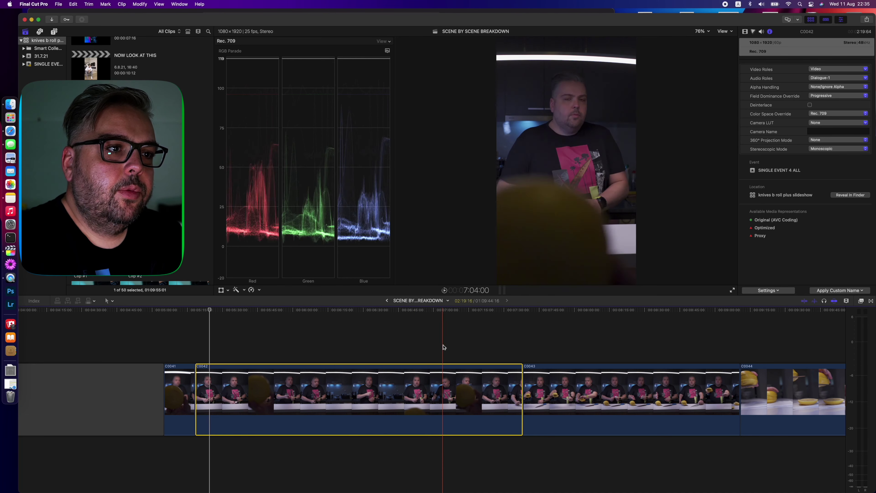
# - Play through C0042 to the grapefruit frame, then put Final Cut Pro in full screen
pyautogui.click(465, 346)
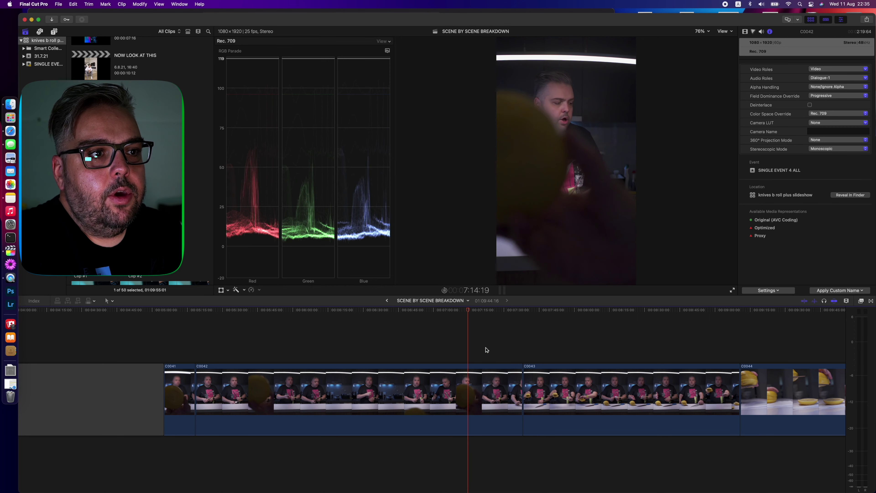
pyautogui.hscroll(3, 486, 350)
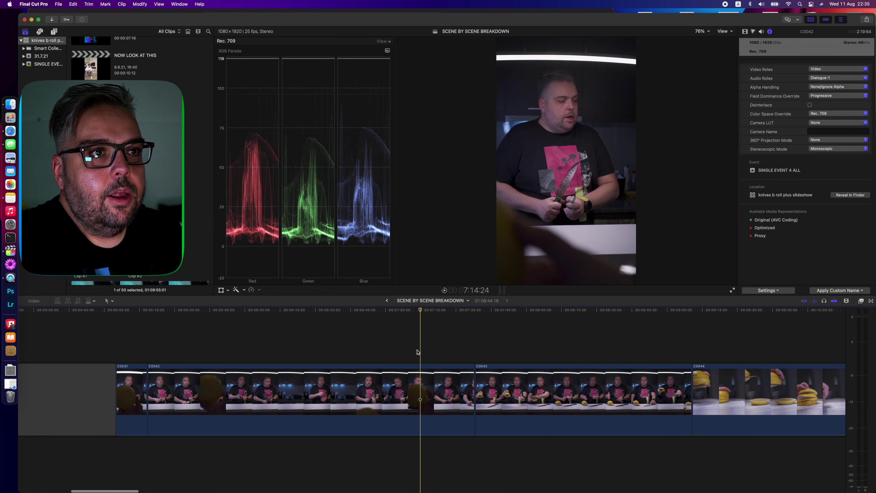
pyautogui.click(431, 351)
pyautogui.press('space')
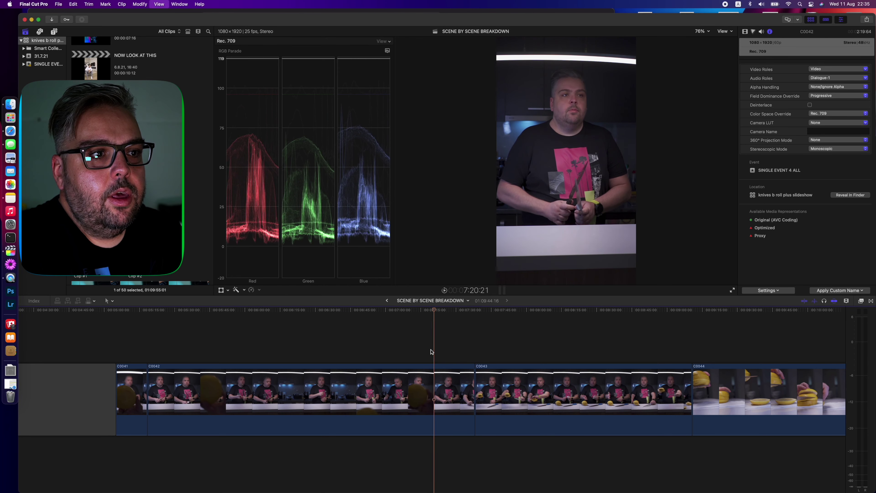
pyautogui.click(460, 352)
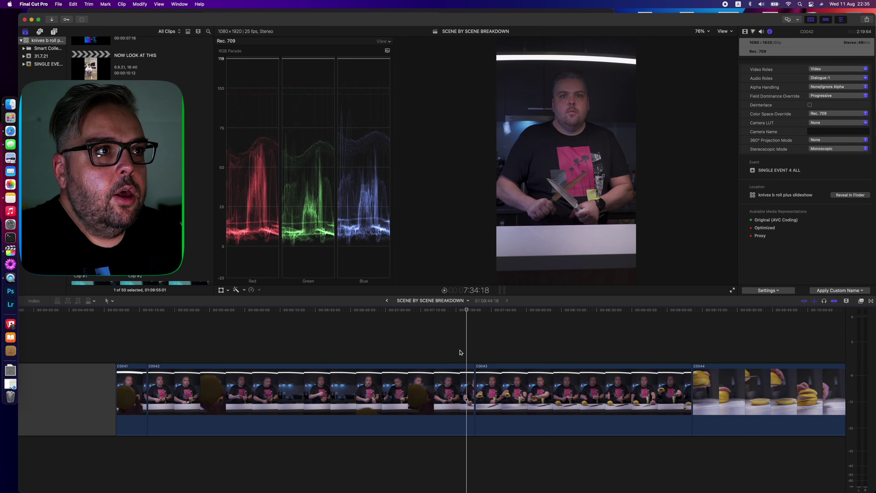
pyautogui.click(461, 352)
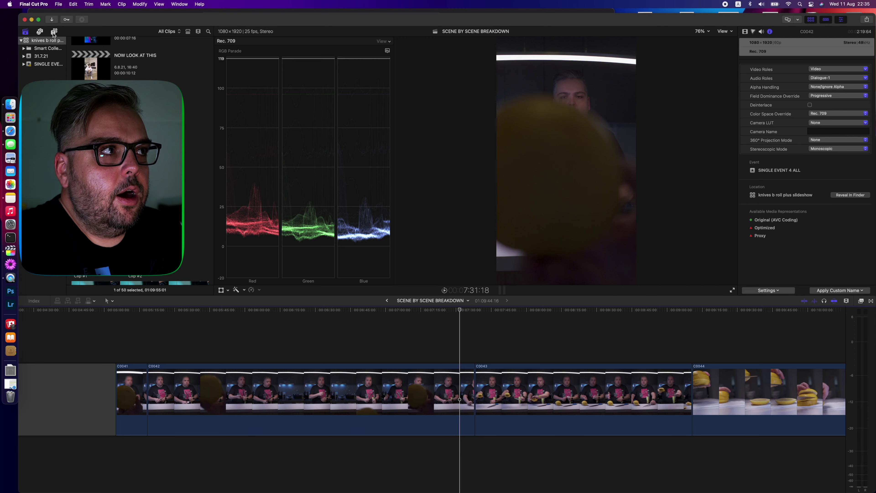
pyautogui.click(38, 20)
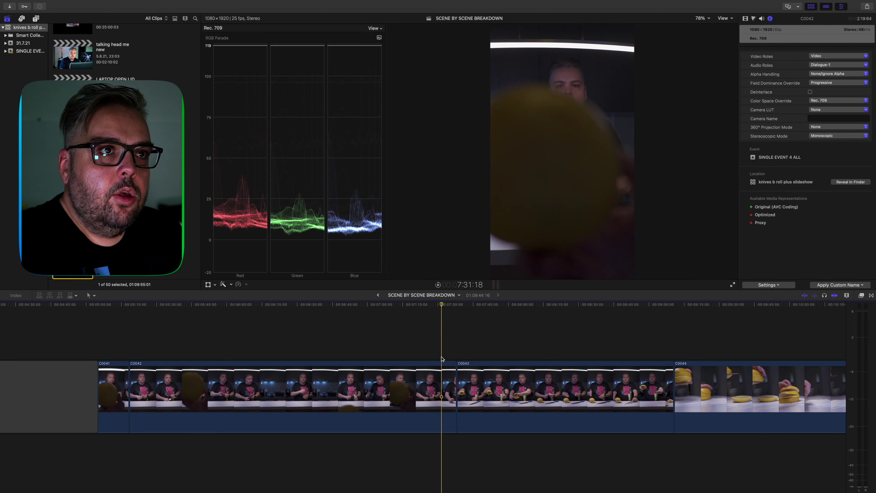
pyautogui.press('space')
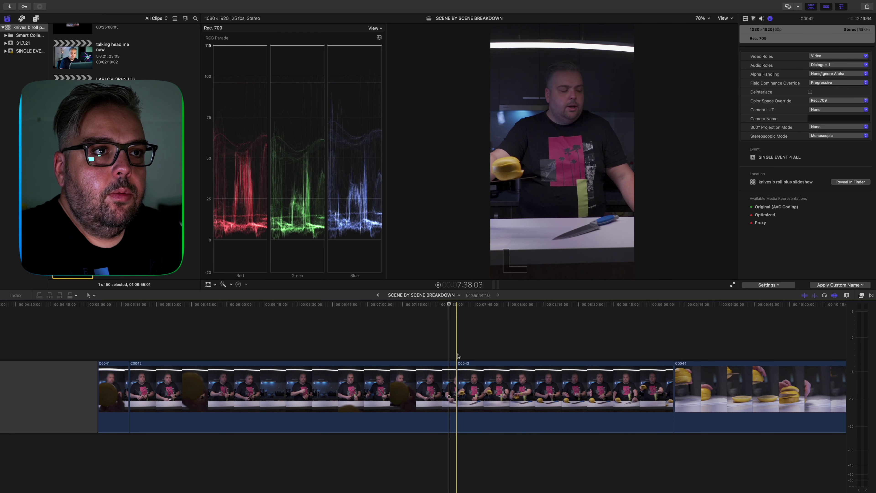
pyautogui.click(457, 355)
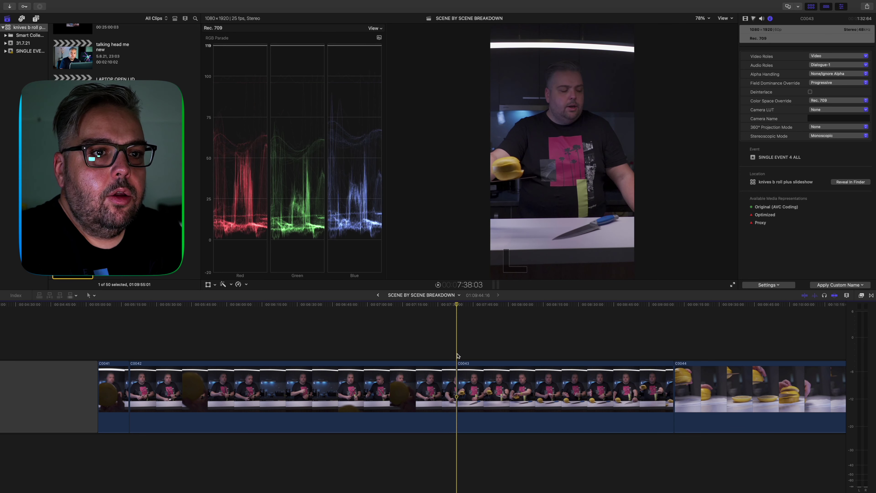
pyautogui.click(681, 355)
pyautogui.press('space')
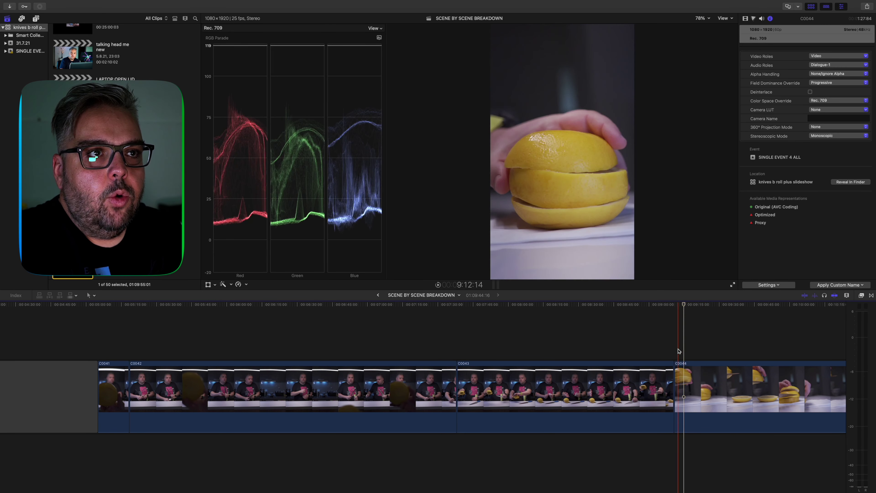
pyautogui.click(678, 350)
pyautogui.hscroll(5, 679, 350)
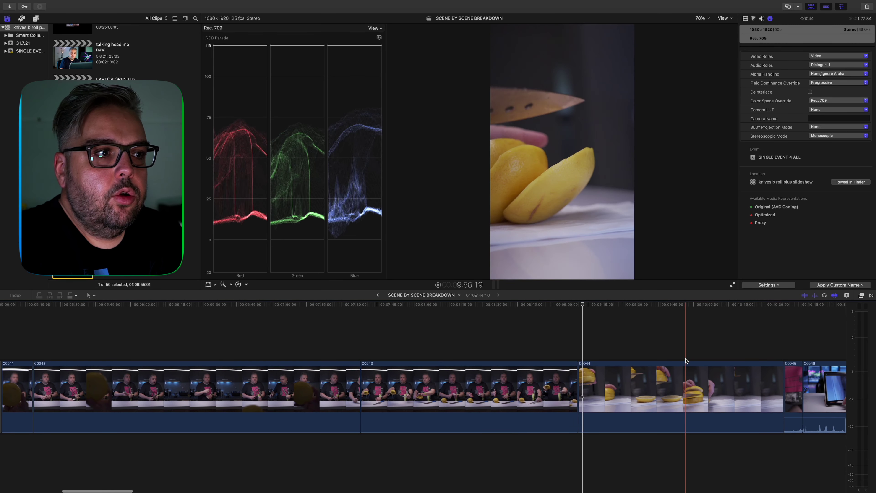
pyautogui.click(364, 365)
pyautogui.click(362, 356)
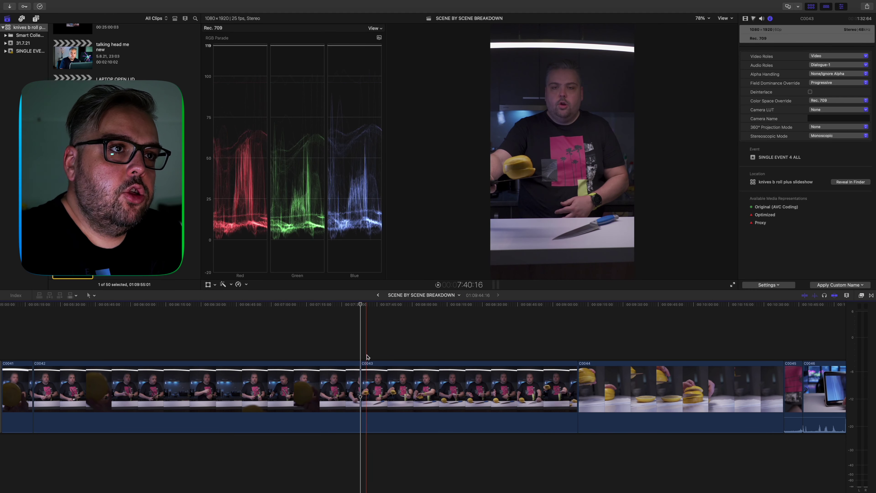
pyautogui.click(368, 366)
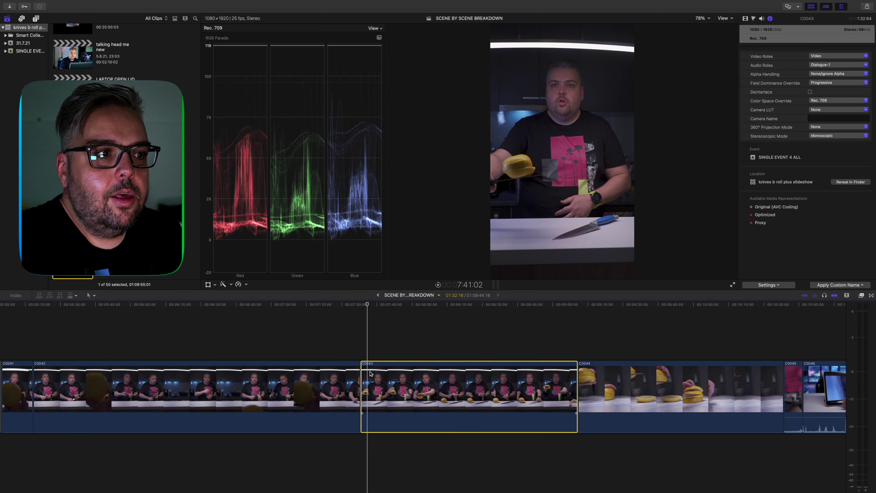
# - Zoom in around the playhead on the C0043 timeline and review it, then reopen the IG REELS -TIKTOK SHORT project
pyautogui.click(350, 359)
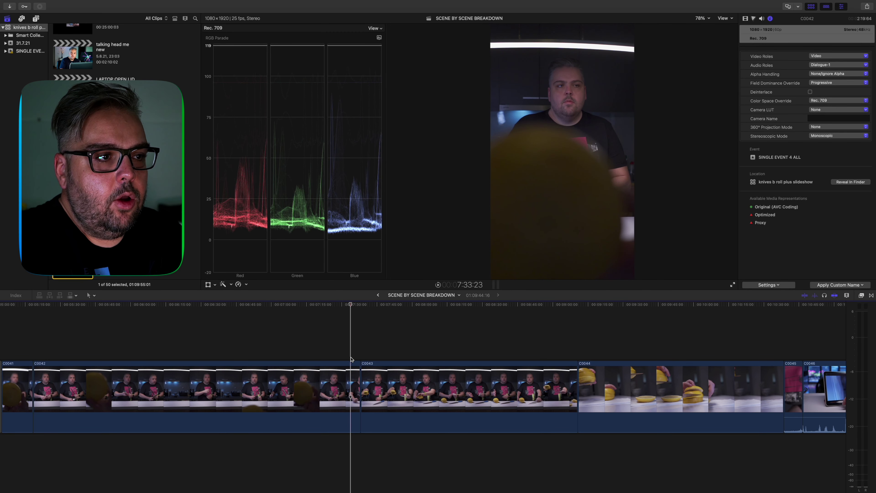
pyautogui.press('super+equal')
pyautogui.press('super+equal')
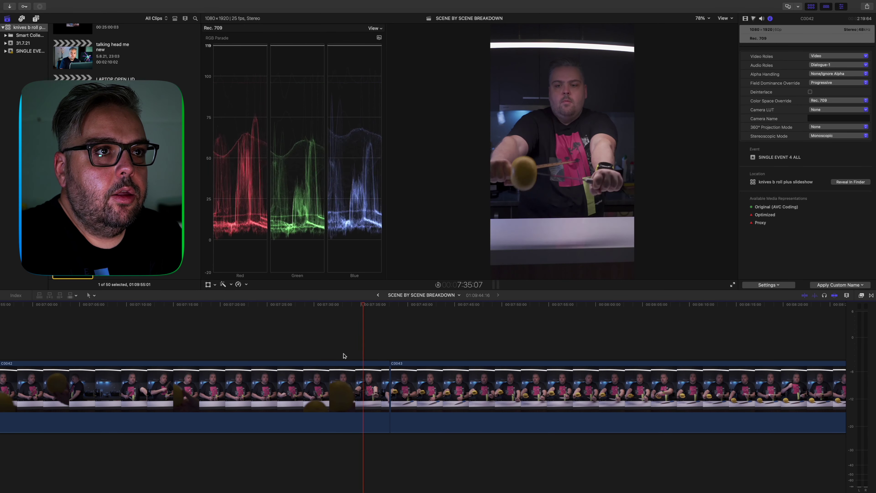
pyautogui.press('space')
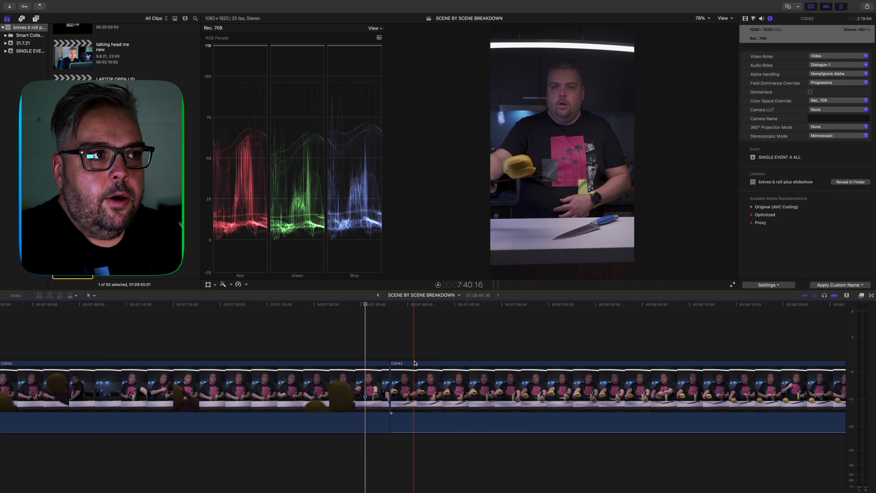
pyautogui.click(416, 369)
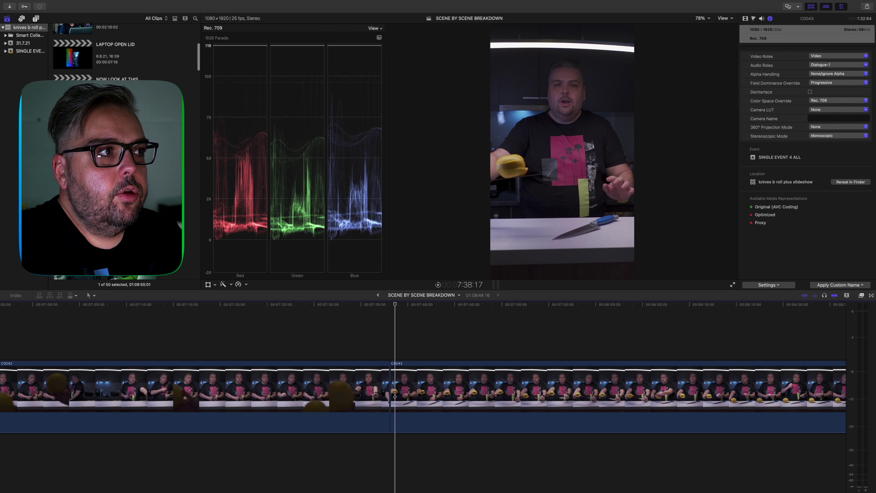
pyautogui.press('Down')
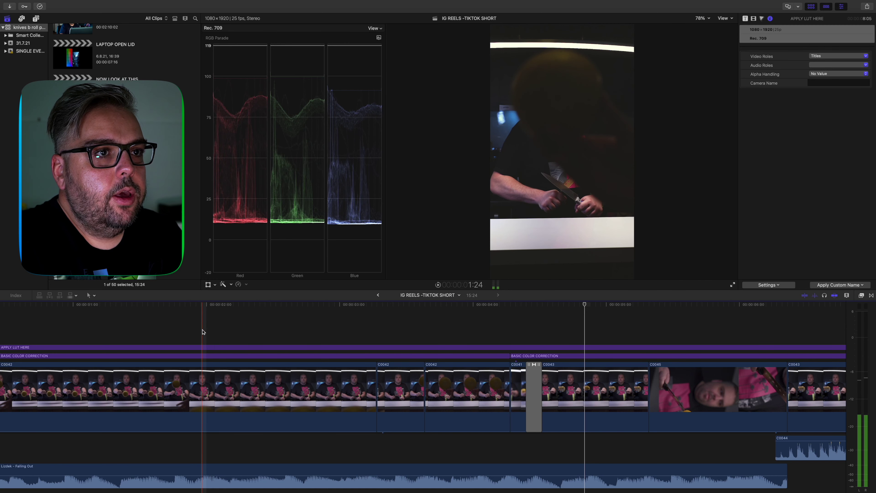
# - Select the first BASIC COLOR CORRECTION layer, show Color Wheels 1, and toggle it off and on to compare
pyautogui.click(204, 348)
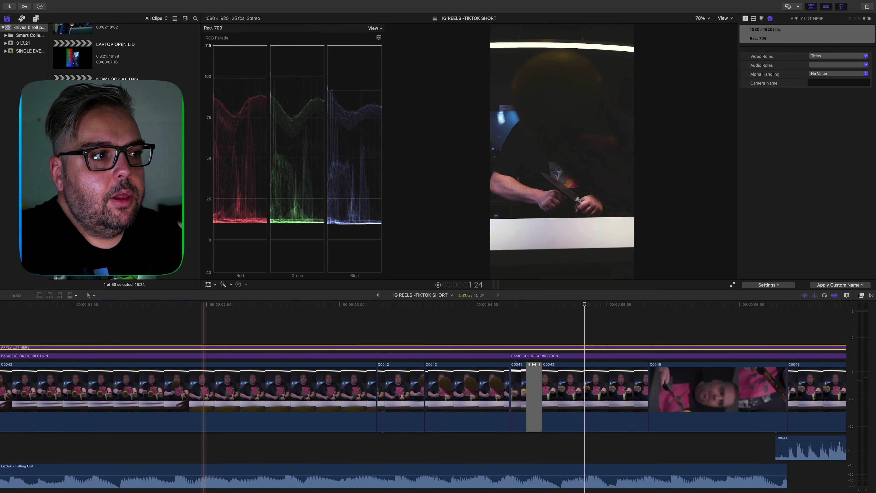
pyautogui.click(204, 356)
pyautogui.press('space')
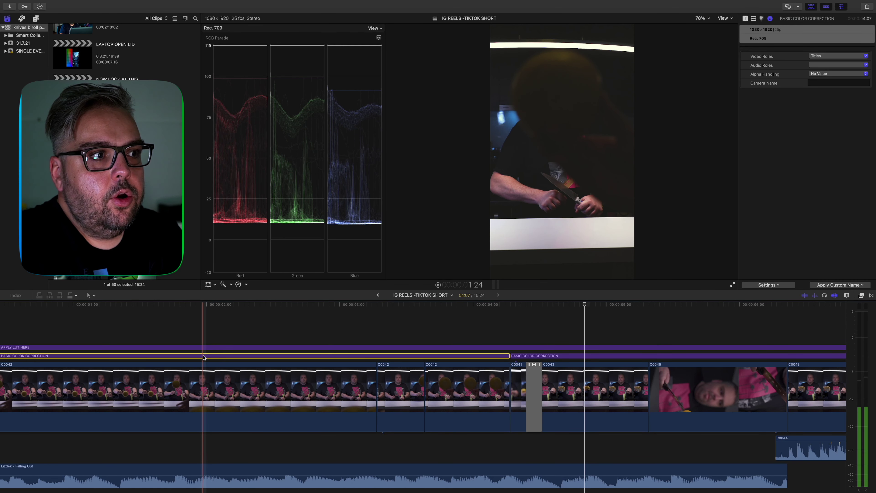
pyautogui.press('super+6')
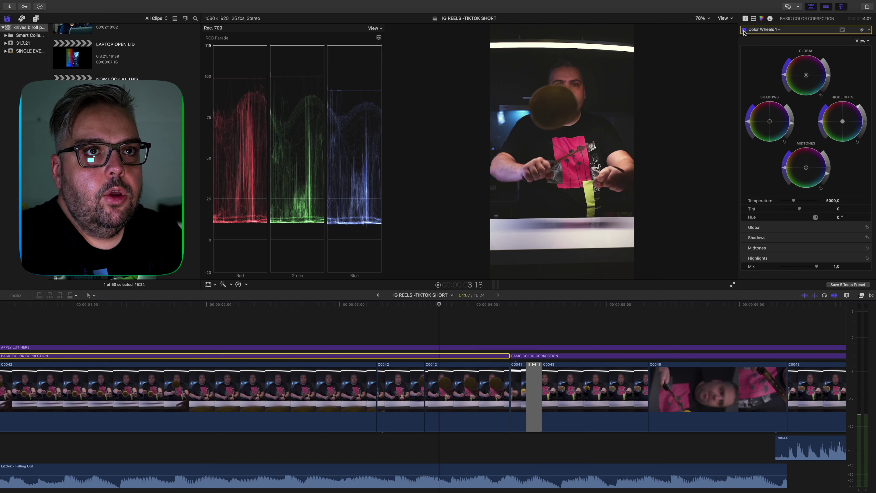
pyautogui.click(744, 30)
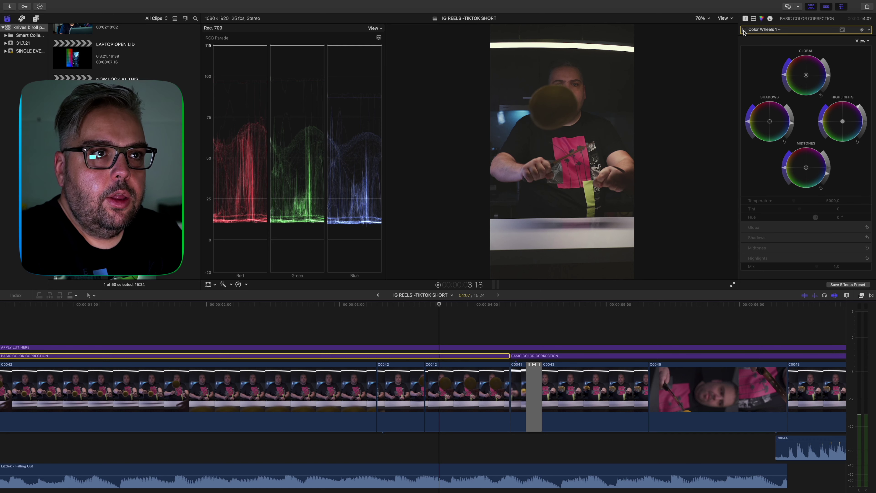
pyautogui.click(744, 30)
pyautogui.click(744, 30)
pyautogui.click(743, 30)
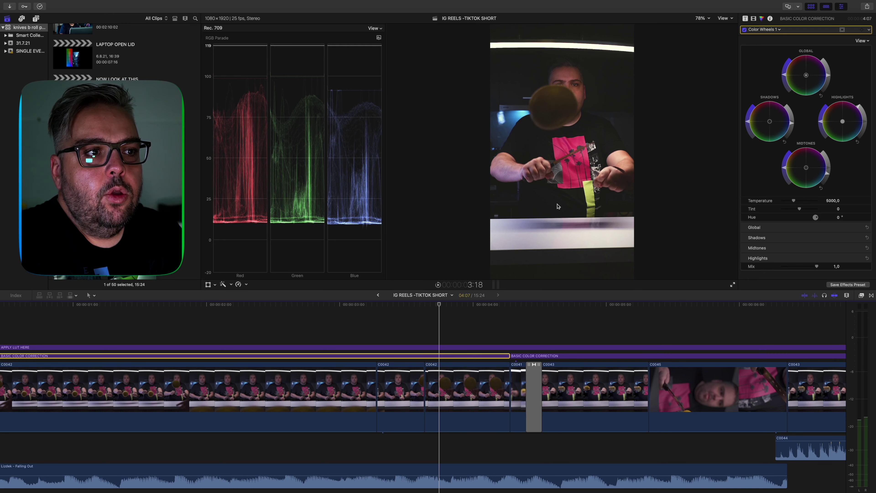
# - Check the APPLY LUT HERE layer, then A/B the BASIC COLOR CORRECTION grade repeatedly, leaving it on
pyautogui.click(439, 334)
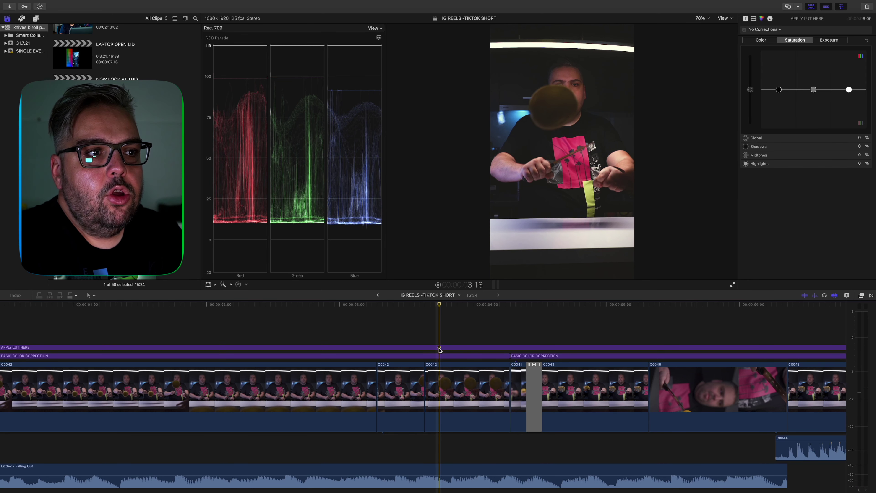
pyautogui.click(439, 355)
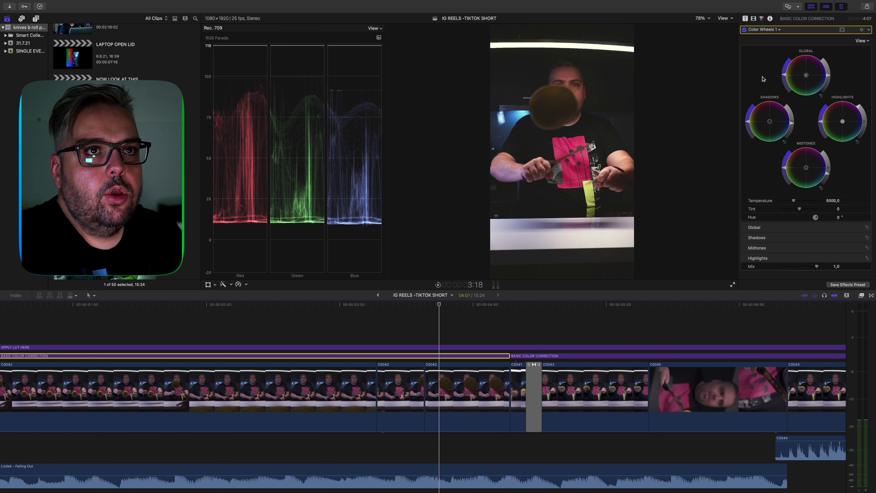
pyautogui.click(744, 30)
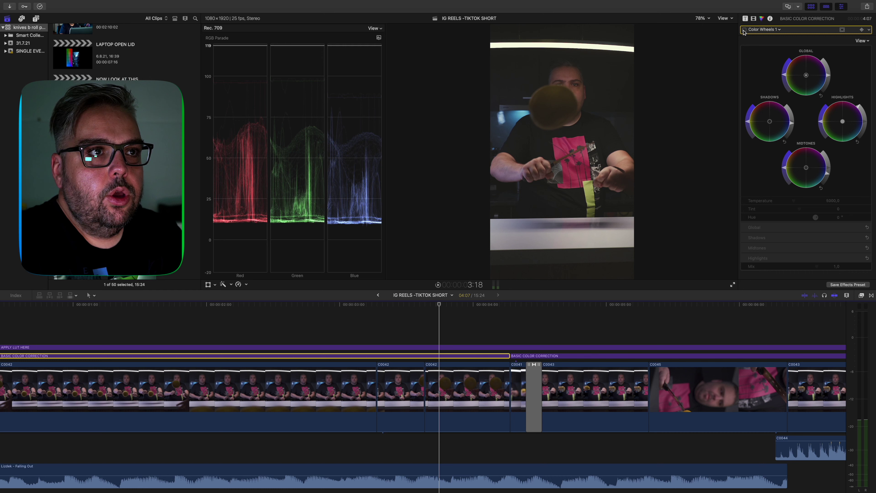
pyautogui.click(744, 29)
pyautogui.click(744, 30)
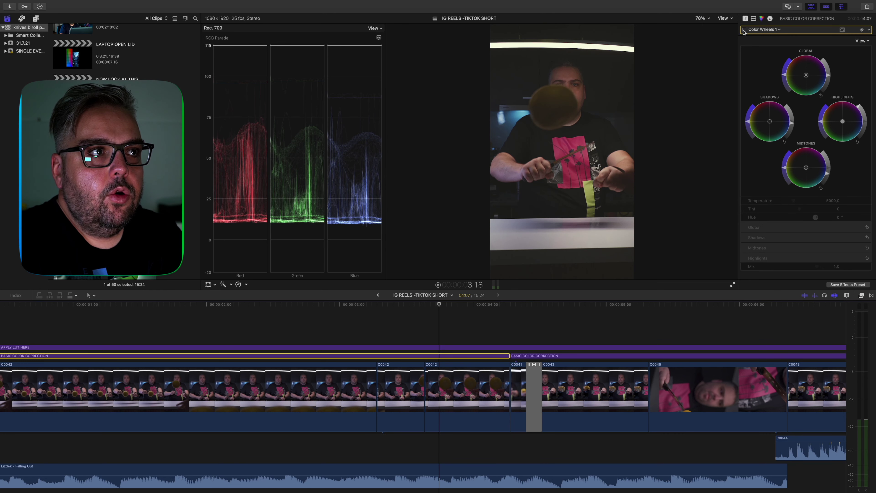
pyautogui.click(744, 30)
pyautogui.click(744, 30)
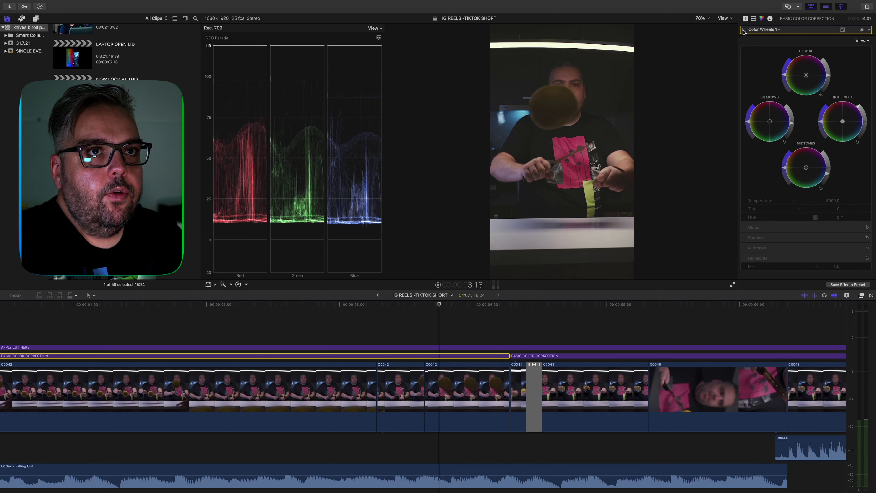
pyautogui.click(744, 30)
pyautogui.click(744, 29)
pyautogui.click(744, 29)
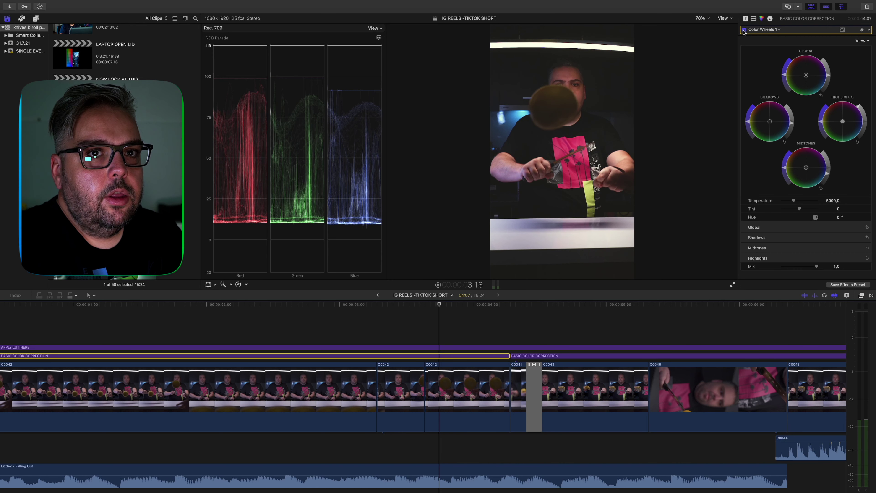